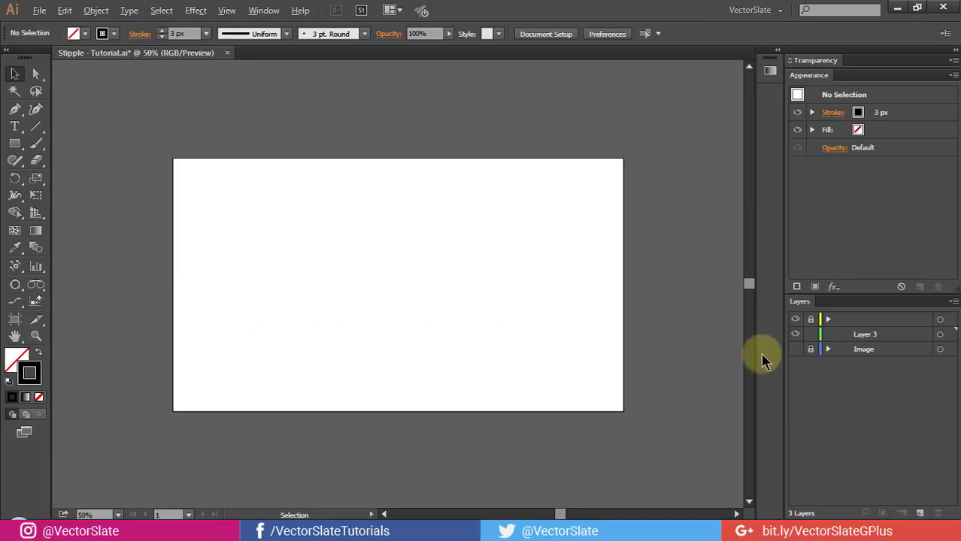
- Show the origami rhino reference photo on the Image layer and enable Smart Guides
click(795, 348)
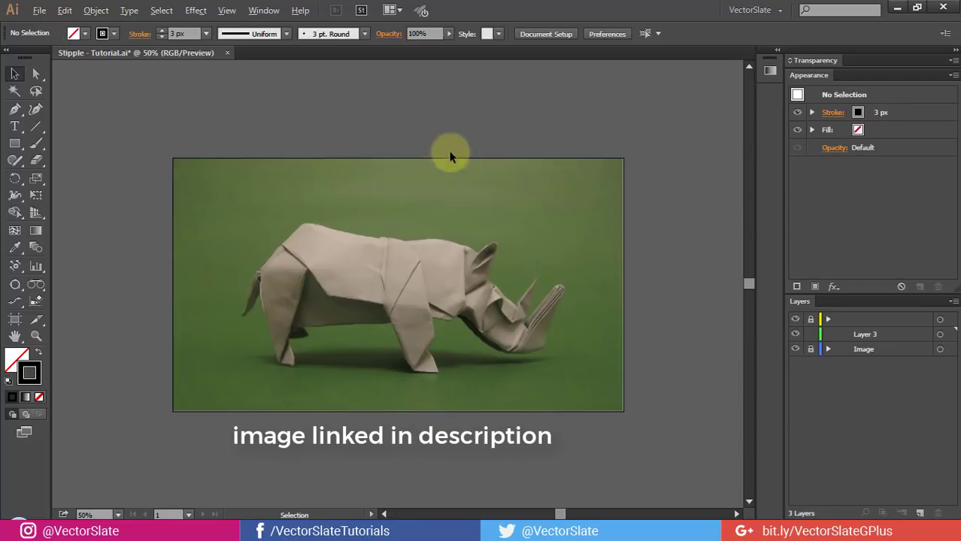
click(227, 10)
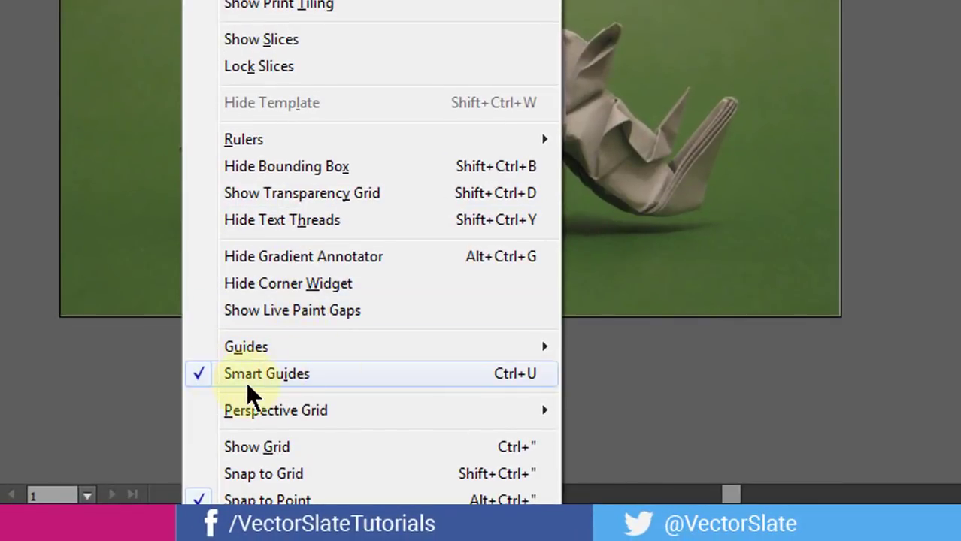
click(246, 376)
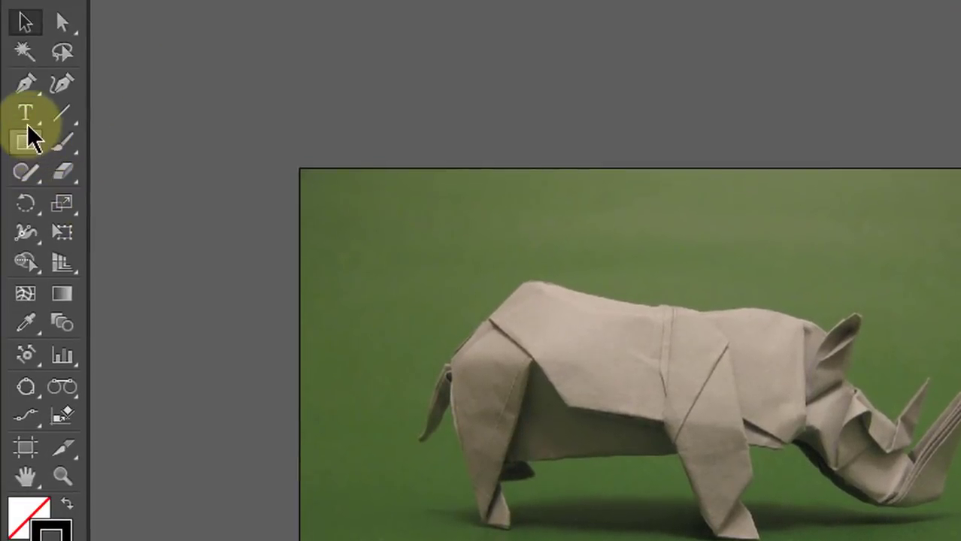
- With the Pen Tool, trace closed outlines of the rhino's back leg and front leg
click(23, 90)
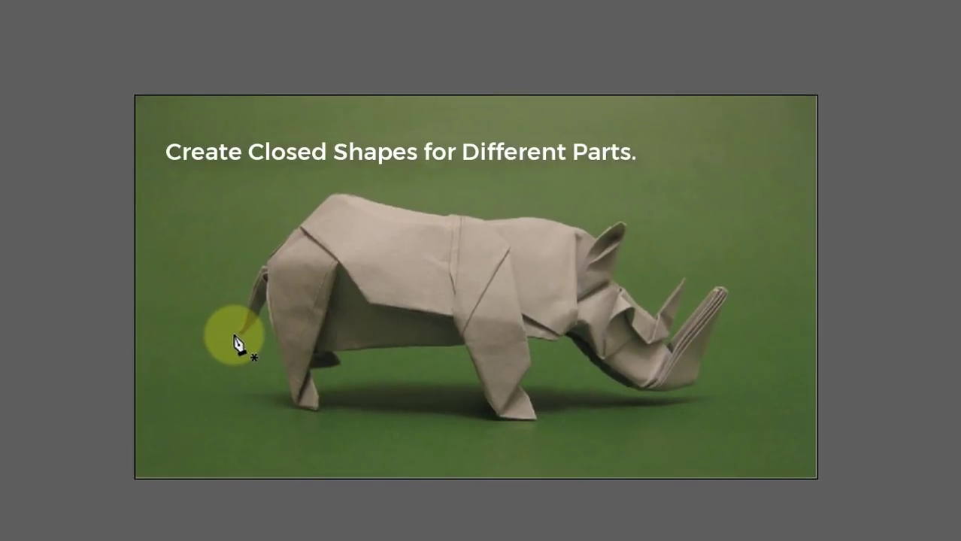
click(264, 264)
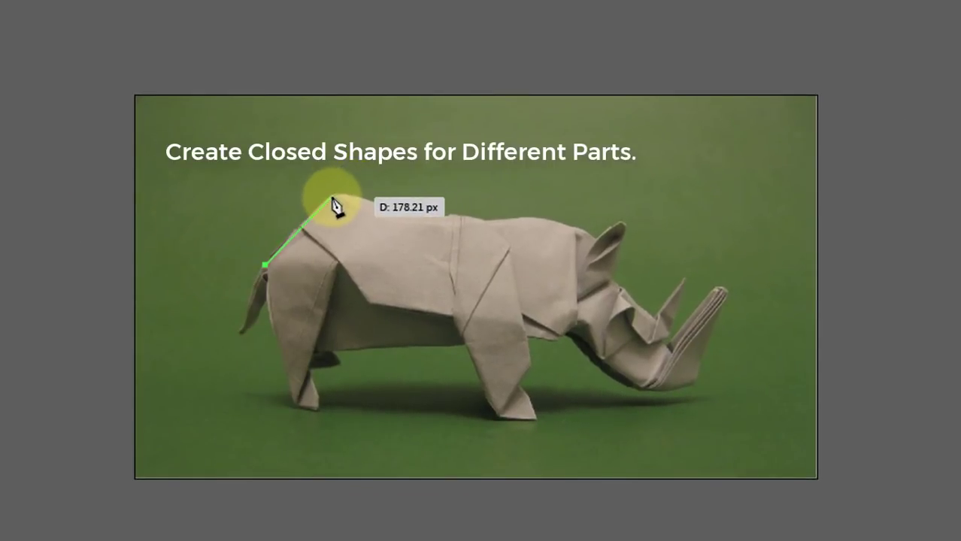
click(297, 224)
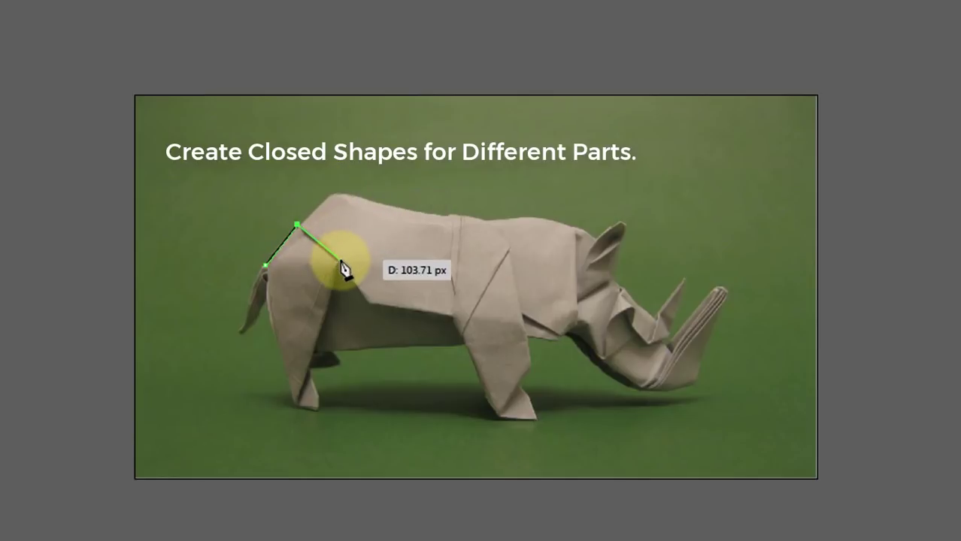
click(340, 260)
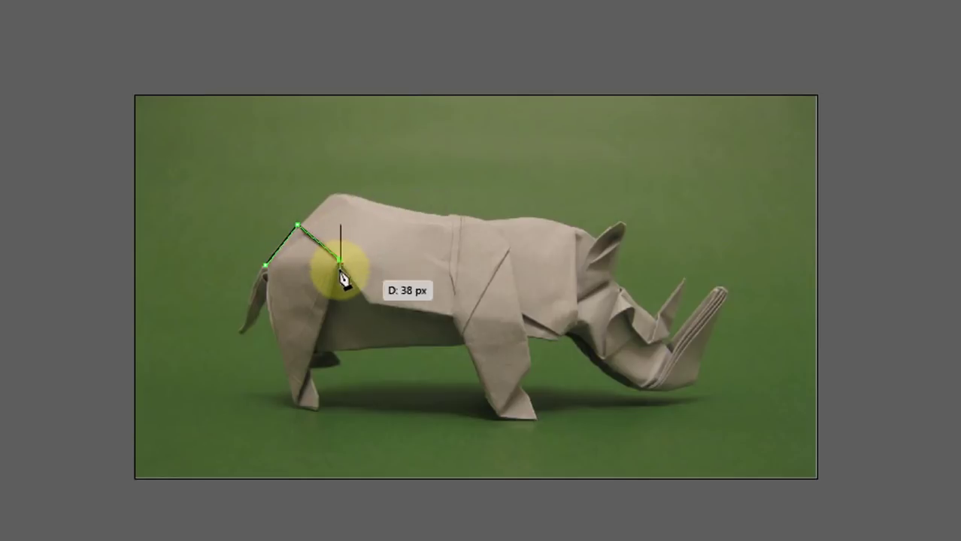
click(302, 411)
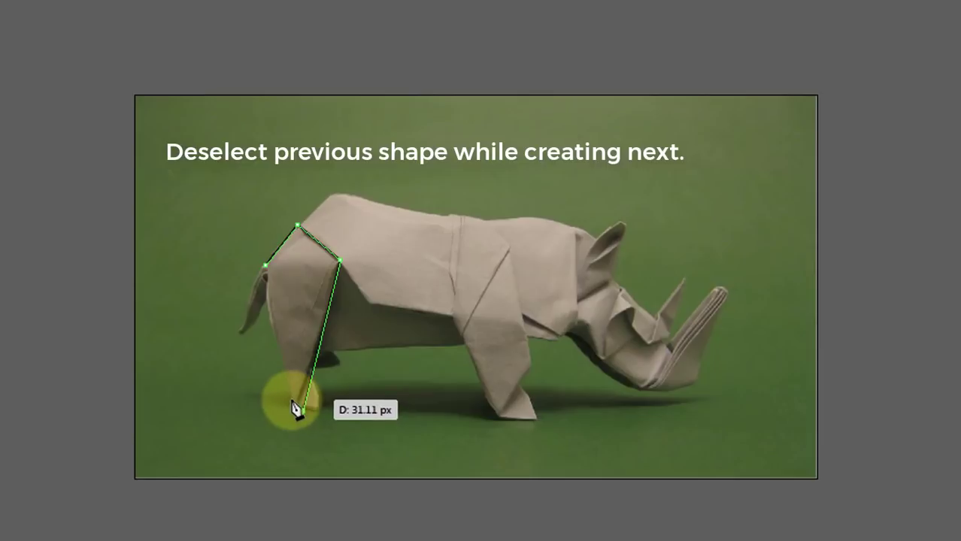
click(290, 398)
click(265, 265)
click(453, 213)
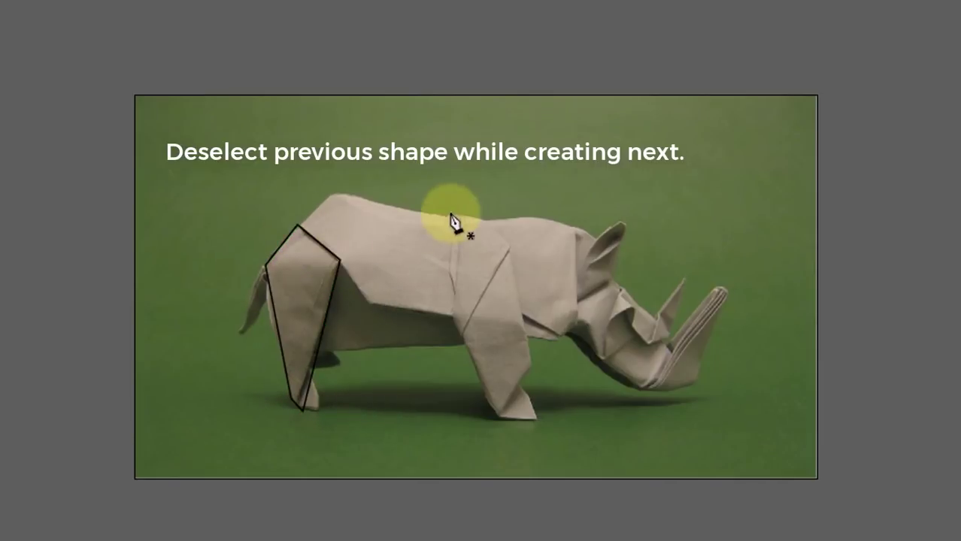
click(453, 322)
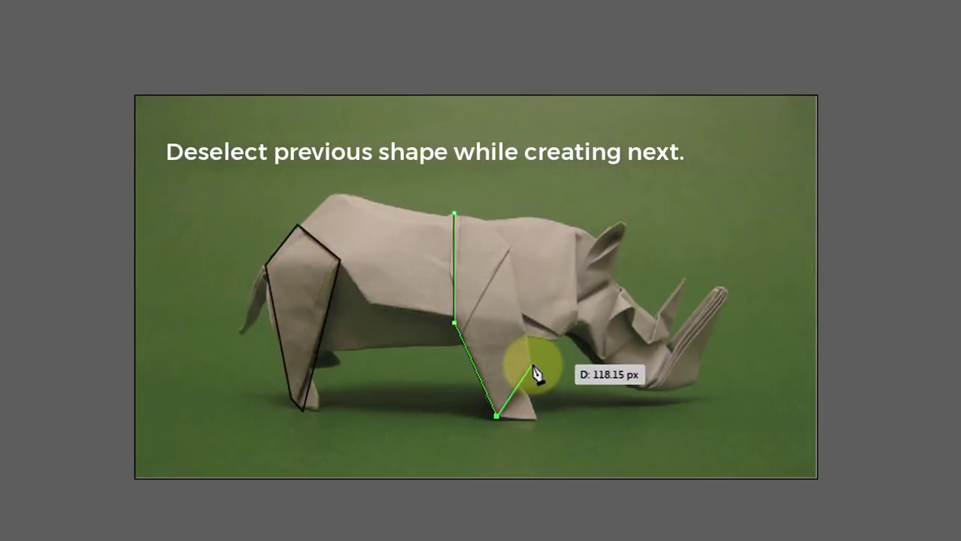
click(458, 335)
click(510, 245)
click(482, 220)
click(454, 213)
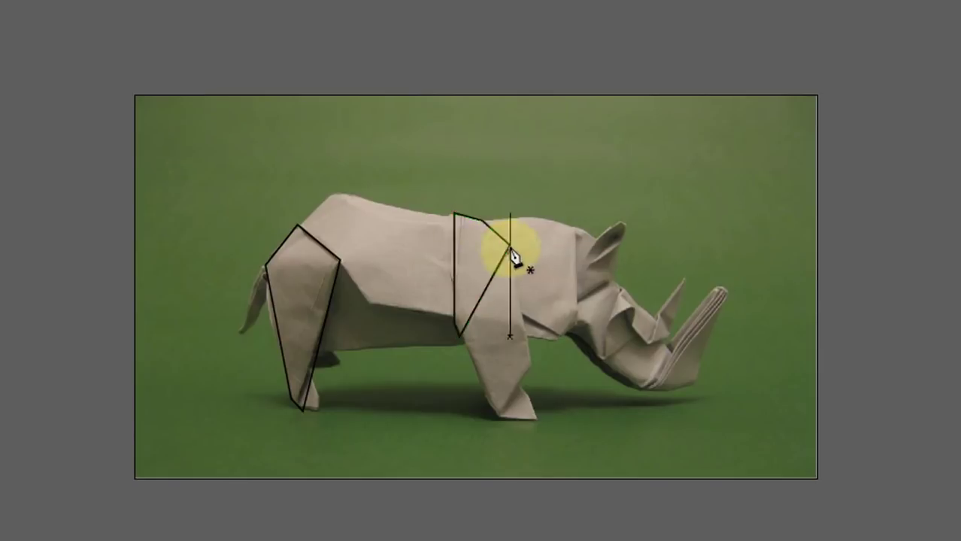
click(510, 245)
- Trace closed outlines of the front foot and back foot
click(531, 364)
click(499, 421)
click(538, 421)
click(519, 387)
click(531, 363)
click(312, 376)
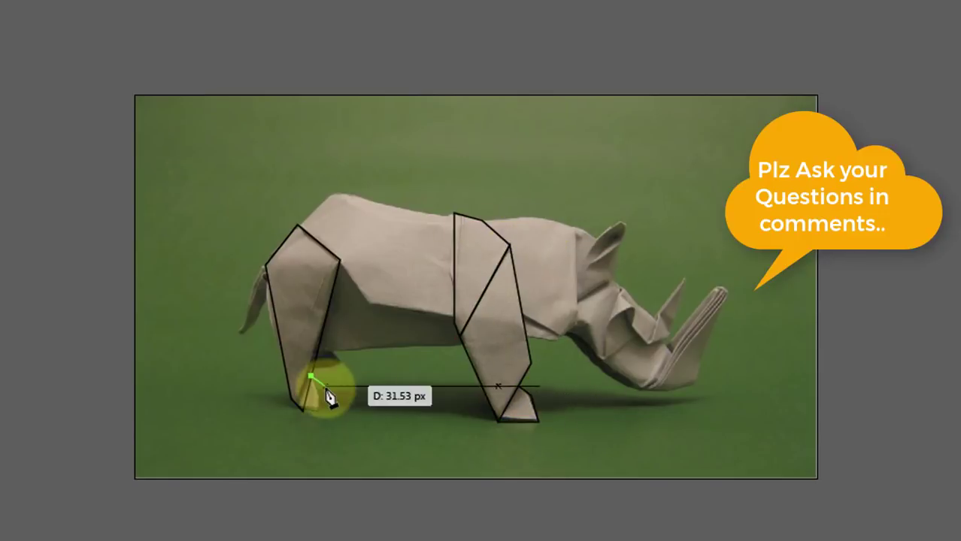
click(331, 410)
- Trace closed outlines of the rhino's body and its shoulder and neck
click(317, 351)
click(463, 347)
click(454, 323)
click(454, 214)
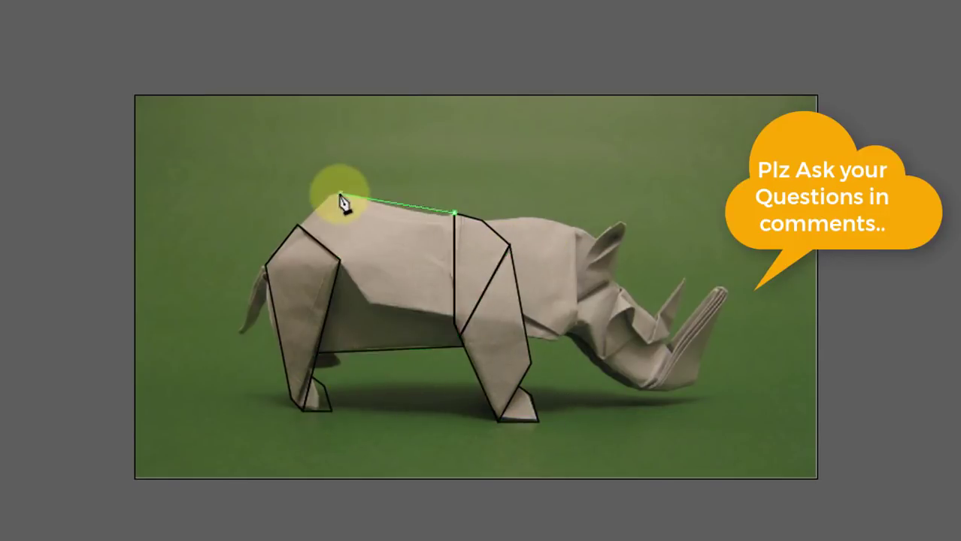
click(340, 195)
click(481, 220)
click(539, 217)
click(572, 225)
click(580, 325)
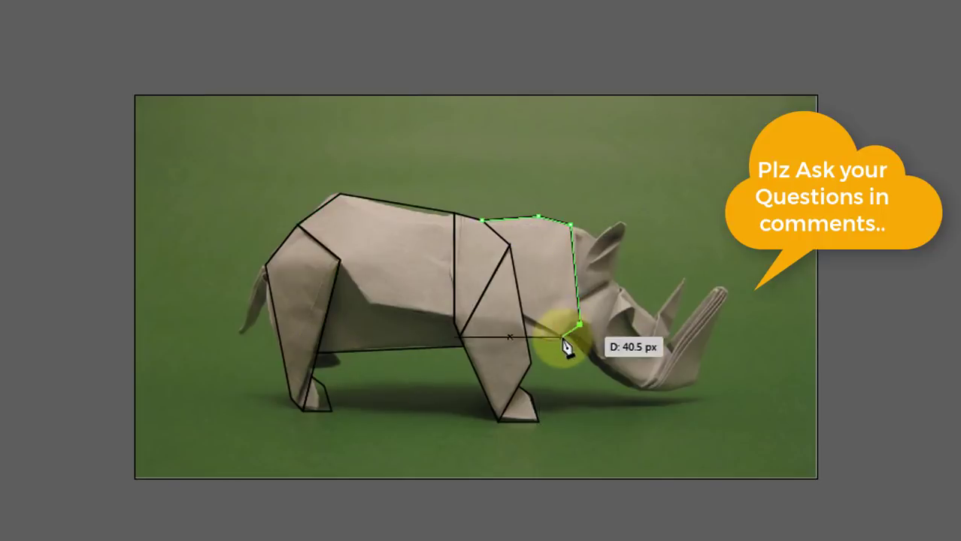
click(559, 336)
click(523, 314)
- Trace a closed outline around the rhino's ear
click(481, 219)
click(577, 298)
click(592, 244)
click(627, 225)
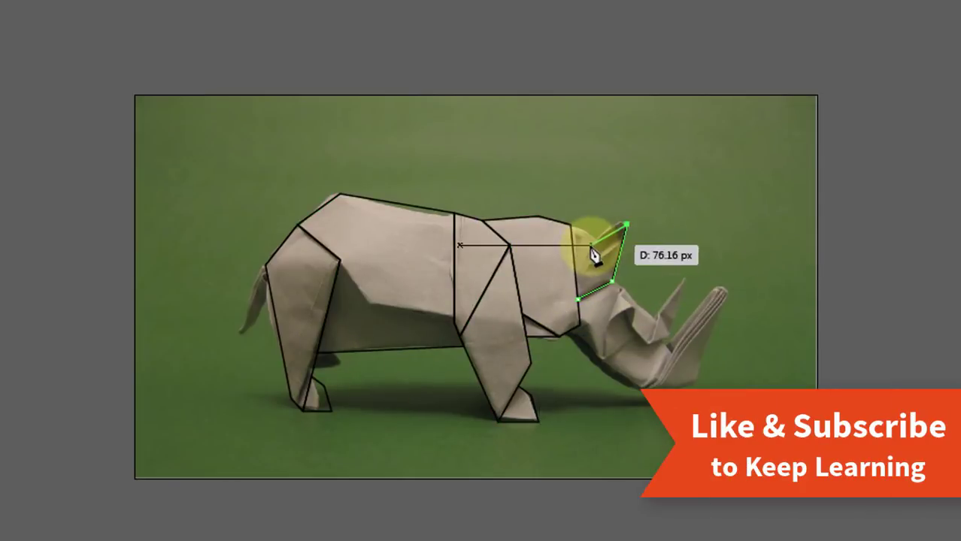
click(613, 282)
- Trace the head below the ear and the snout as closed outlines
click(577, 299)
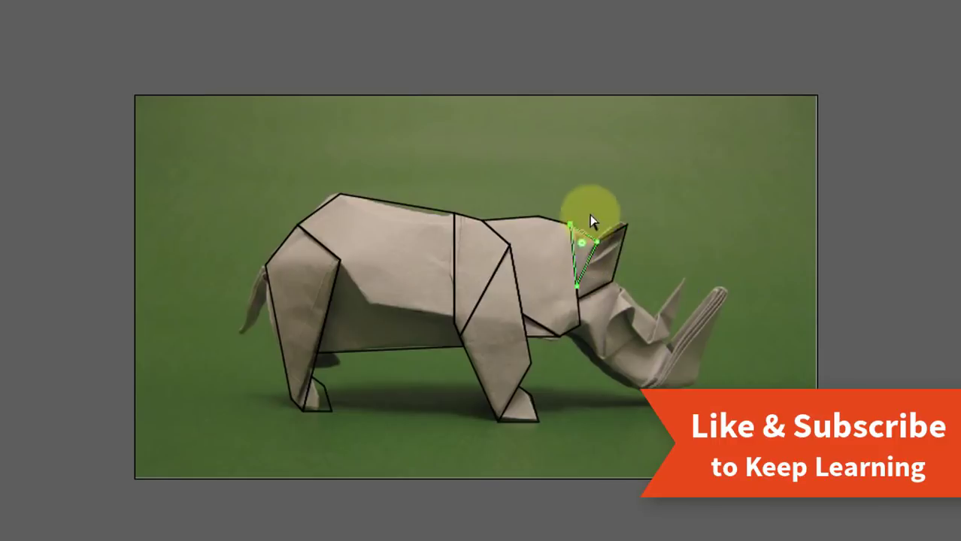
click(613, 282)
click(626, 288)
click(601, 371)
click(564, 333)
click(578, 300)
click(613, 283)
click(667, 344)
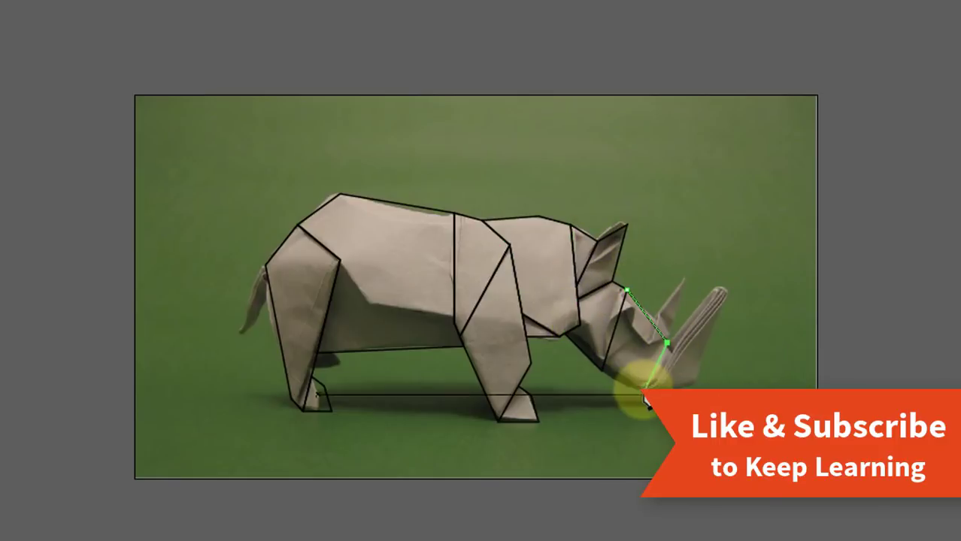
click(638, 393)
- Trace a closed outline of the front horn
click(634, 272)
click(638, 392)
click(722, 286)
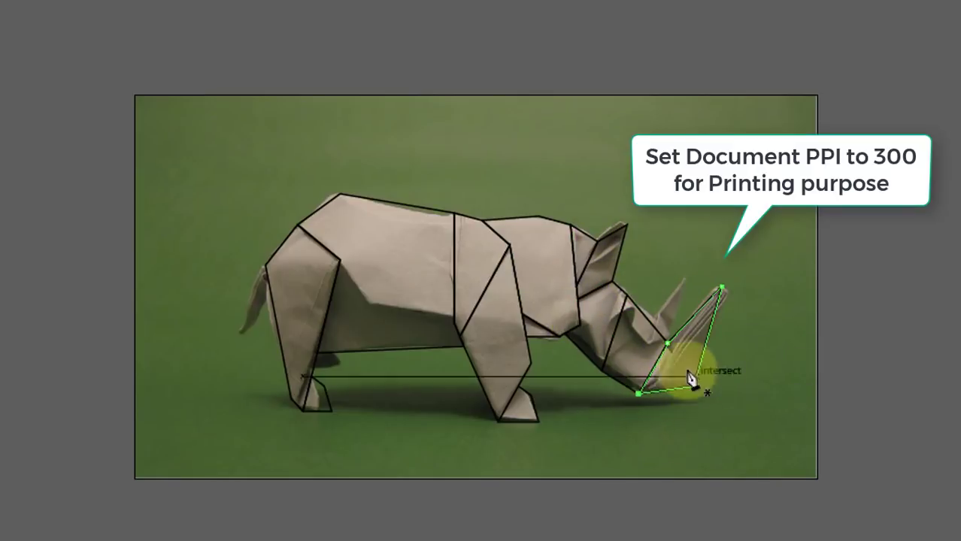
click(693, 385)
click(684, 278)
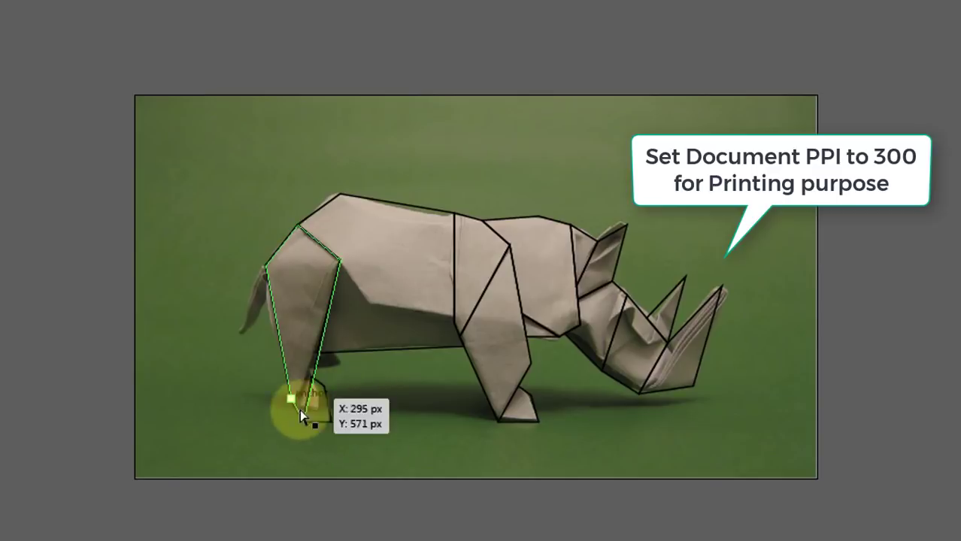
- Trace closed outlines of the rear hoof and the tail
click(303, 421)
click(332, 421)
drag(325, 398, 336, 384)
click(236, 333)
click(265, 265)
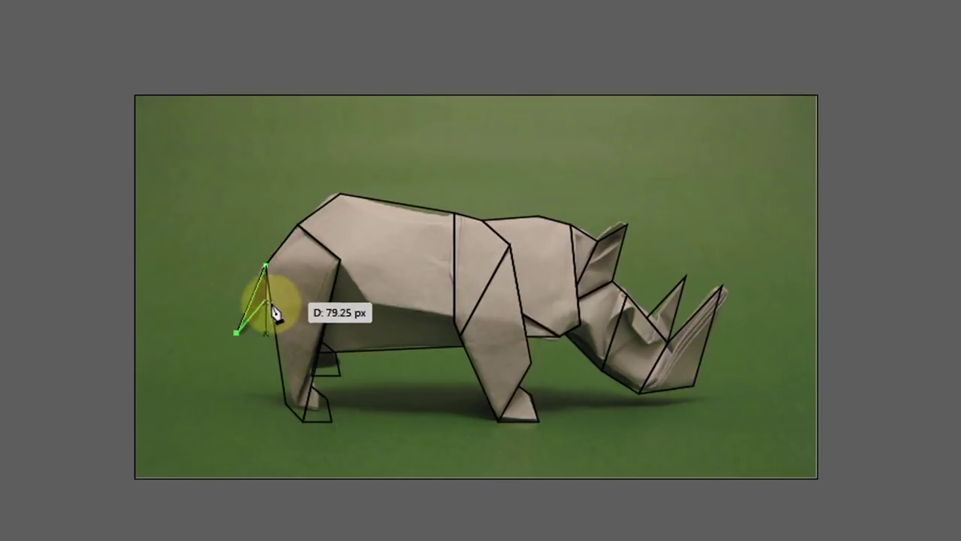
drag(269, 294, 269, 279)
click(238, 334)
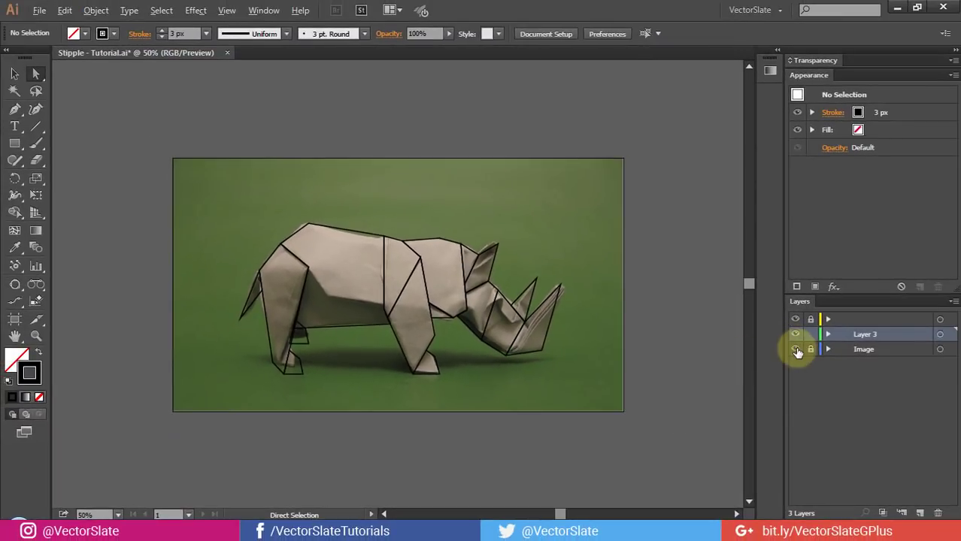
- Hide the photo and give all rhino outlines no stroke and a black-to-white gradient fill
click(797, 350)
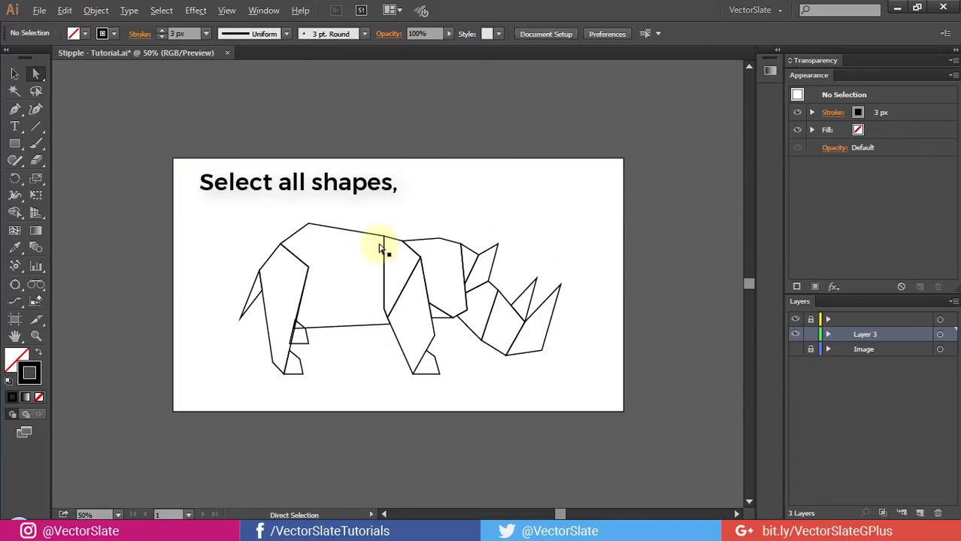
drag(285, 249, 585, 402)
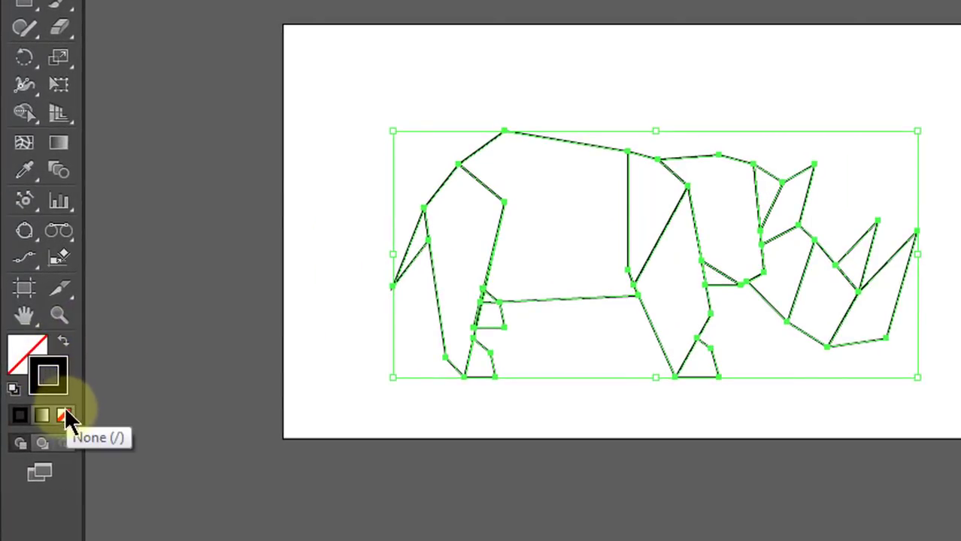
click(64, 418)
click(22, 360)
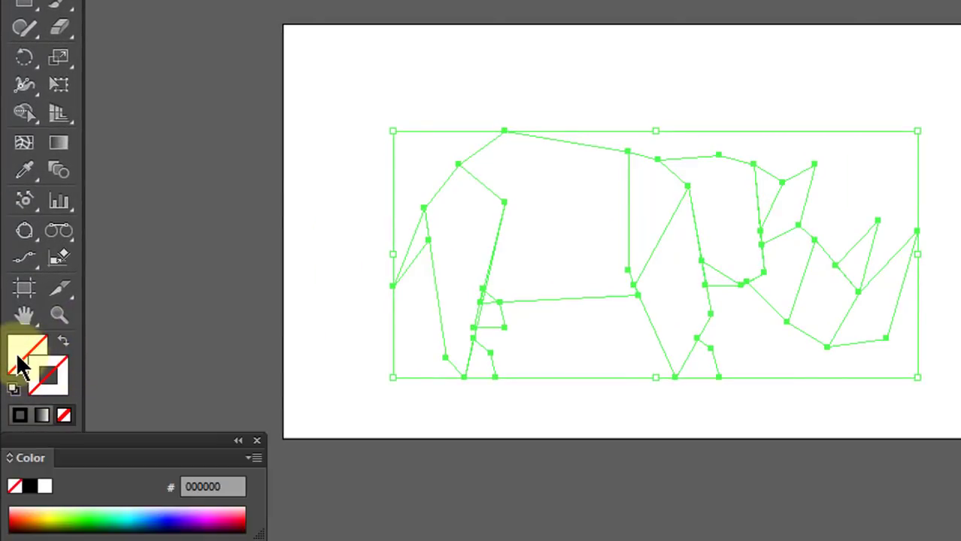
click(42, 416)
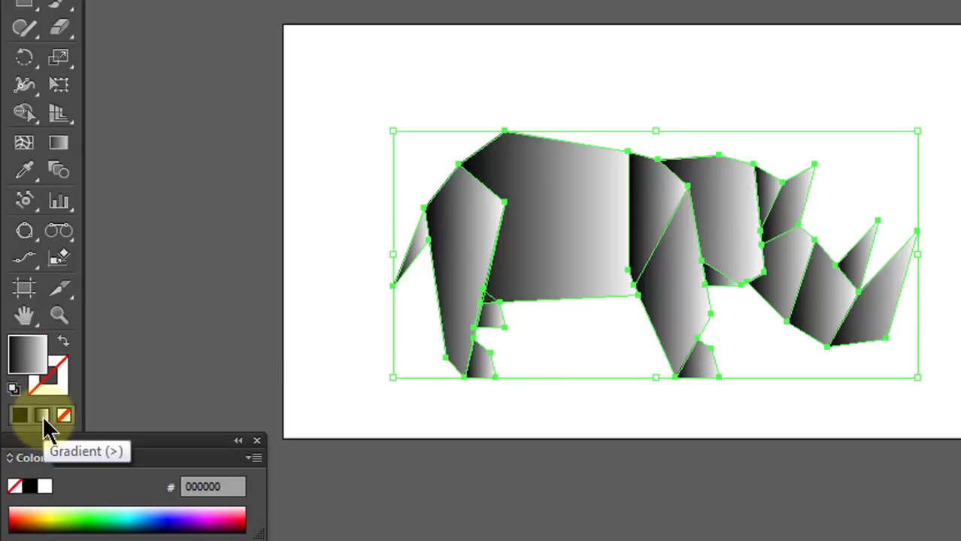
click(256, 441)
key(a)
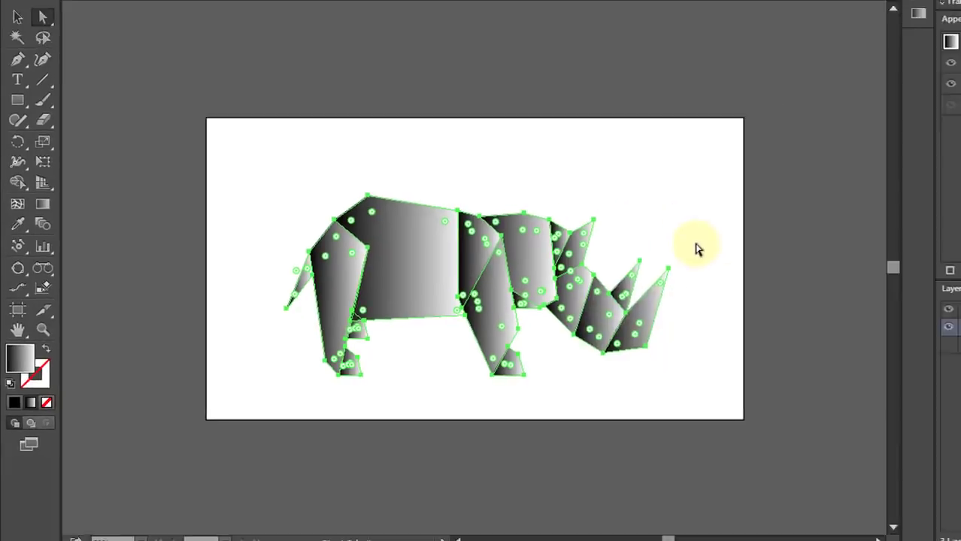
click(585, 269)
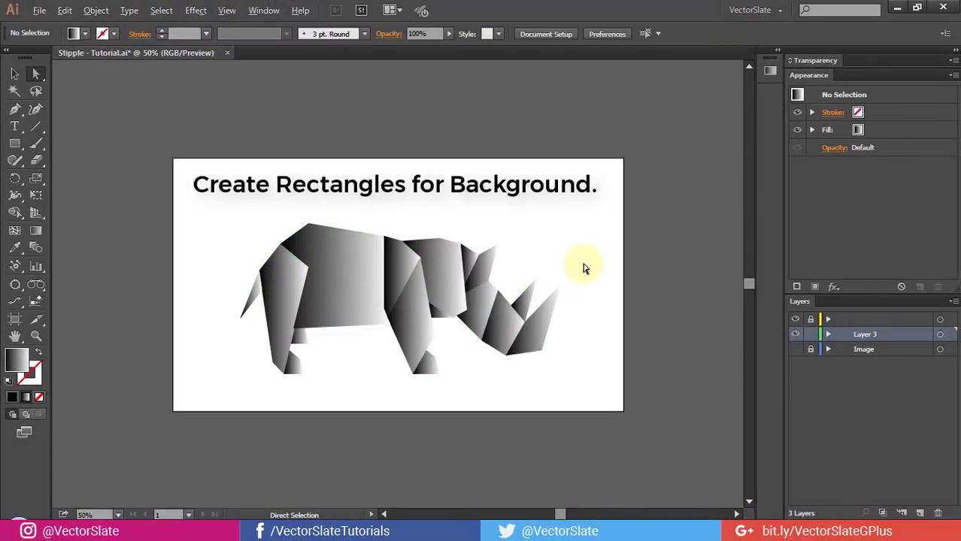
- Draw a full-artboard background rectangle and a ground strip rectangle along the bottom
click(15, 144)
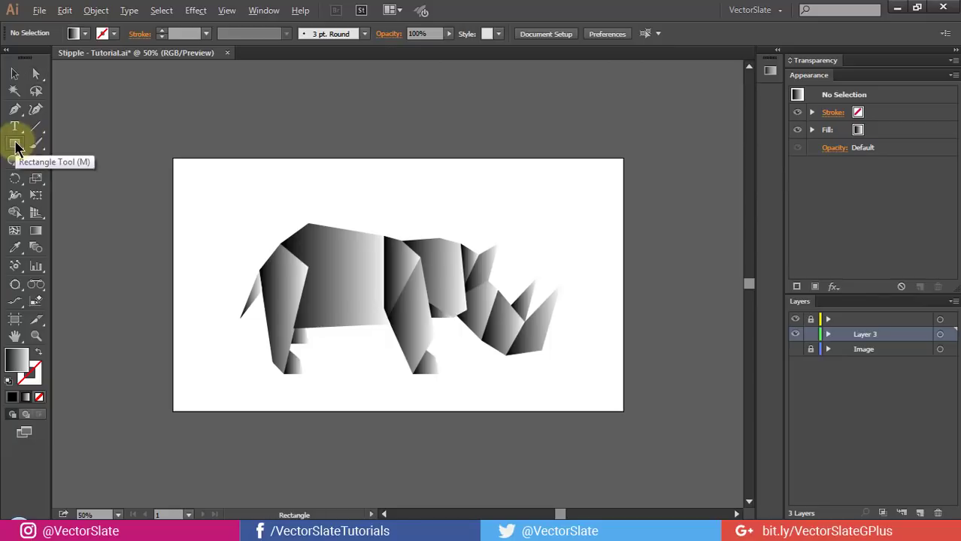
drag(173, 158, 623, 352)
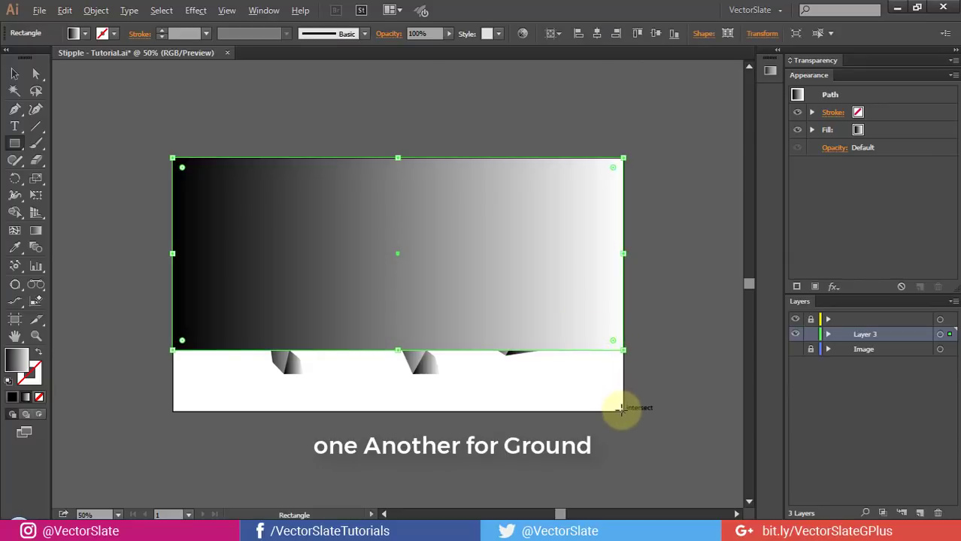
drag(622, 409, 171, 341)
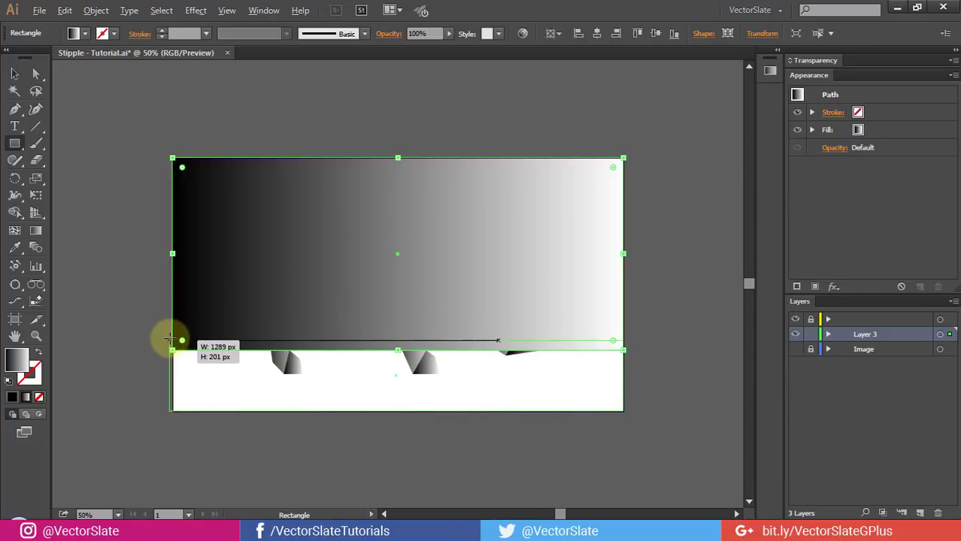
drag(172, 340, 172, 341)
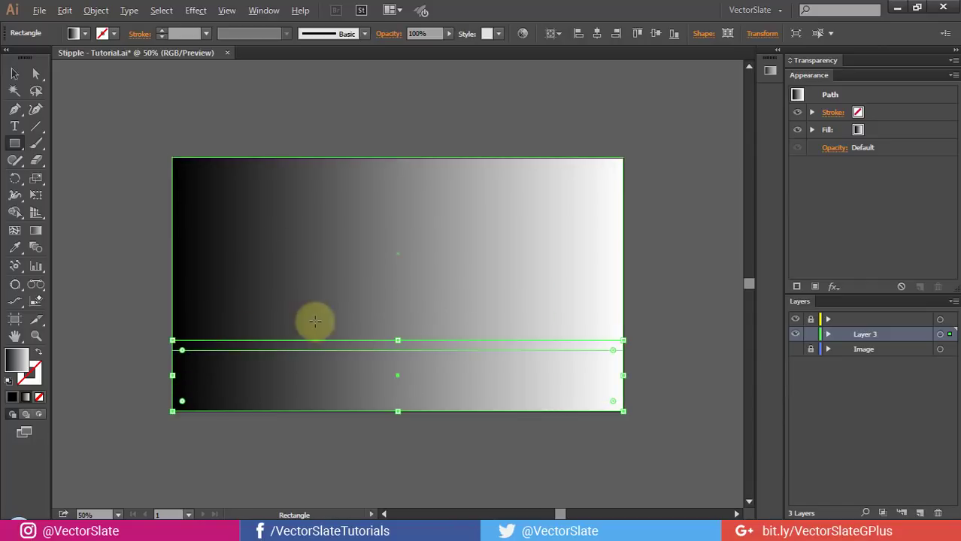
- Send both background rectangles to the back, behind the rhino
key(v)
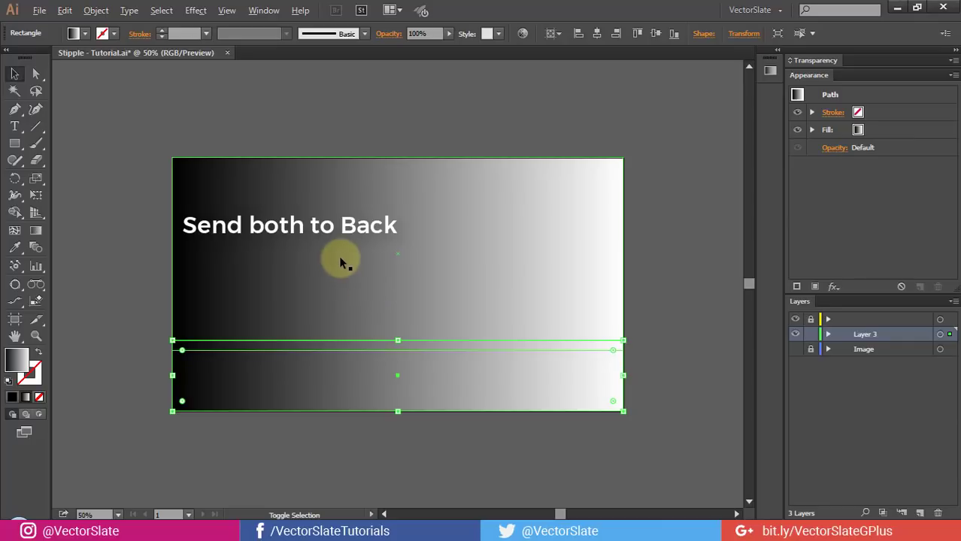
shift+click(341, 261)
right_click(341, 262)
mouse_move(380, 445)
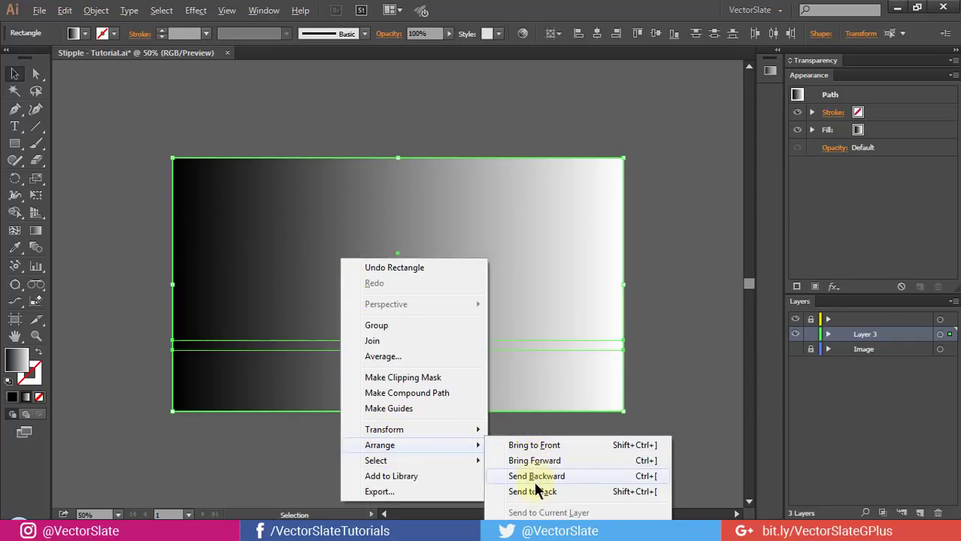
click(535, 492)
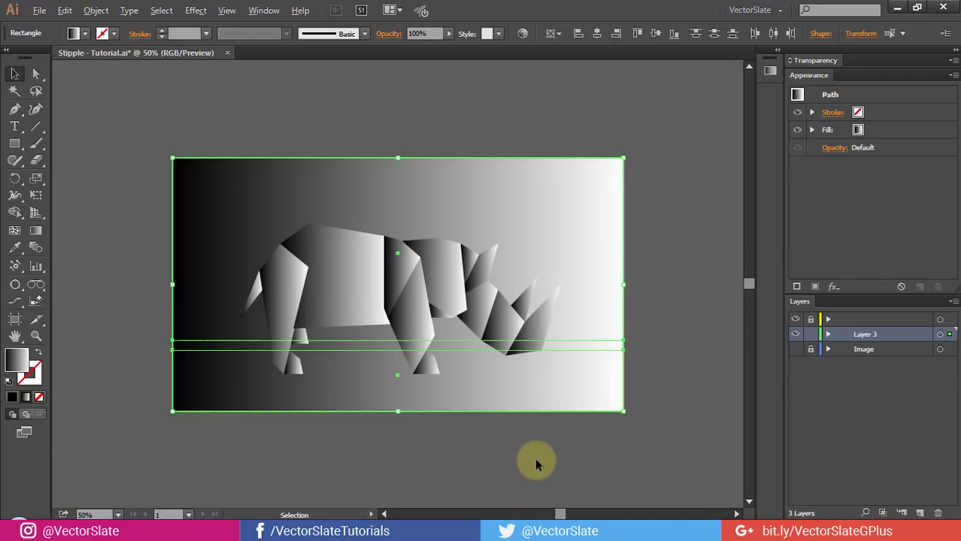
- Make the ground and sky rectangle gradients run vertically
key(a)
click(509, 448)
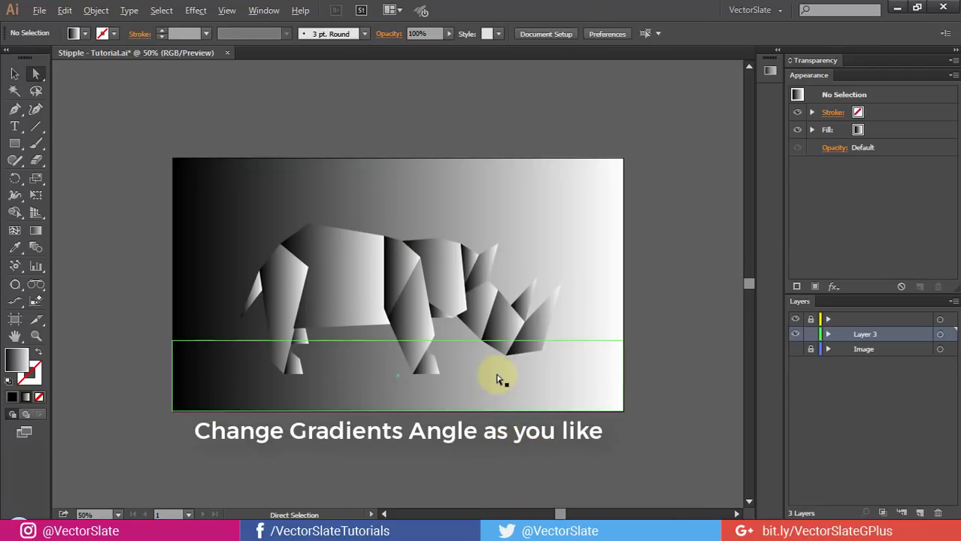
click(498, 379)
key(g)
drag(397, 334, 398, 442)
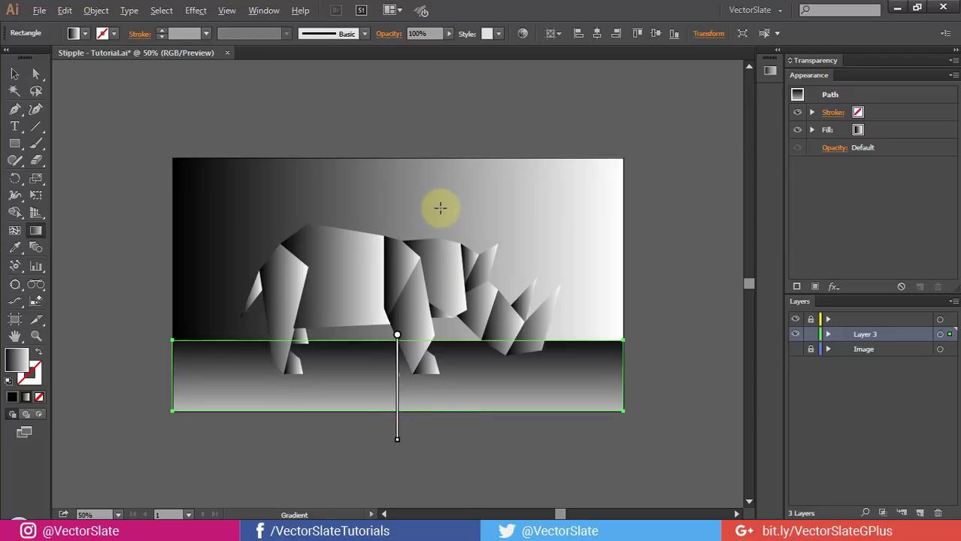
click(440, 207)
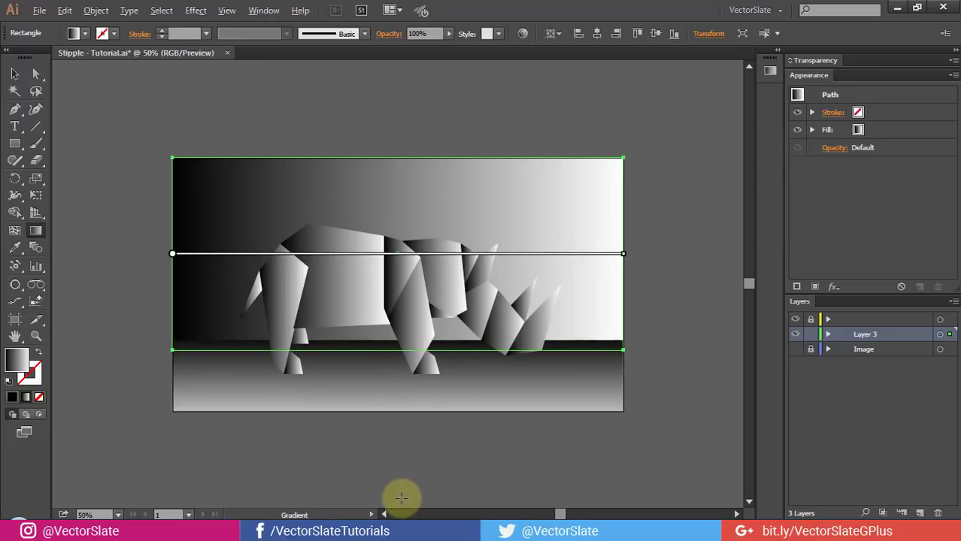
drag(402, 498, 397, 226)
- Change the sky gradient's top stop from white to light gray
key(a)
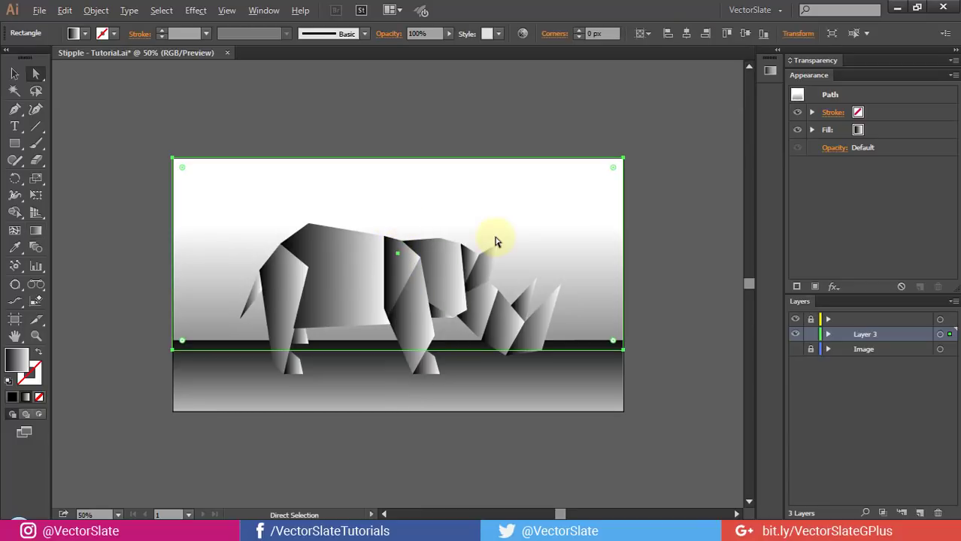
key(g)
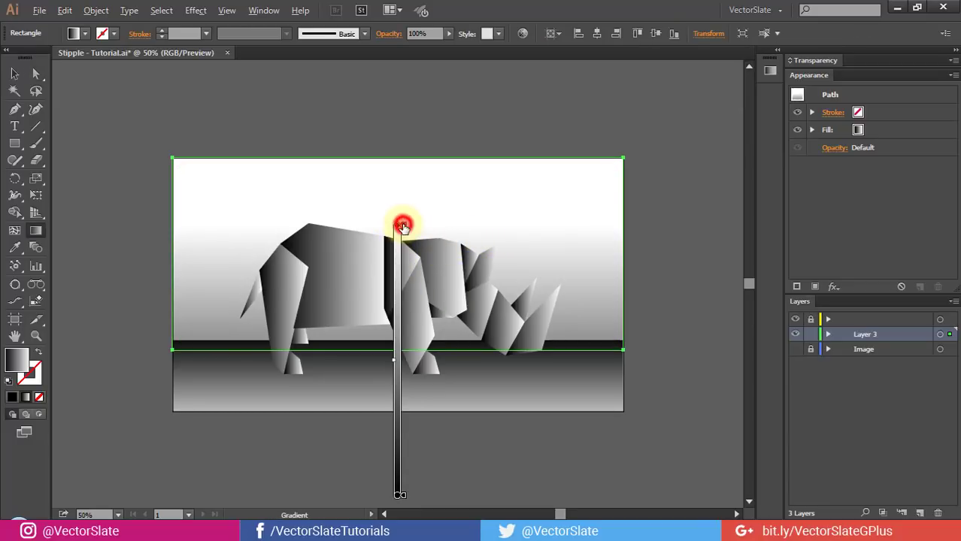
double_click(402, 226)
click(334, 292)
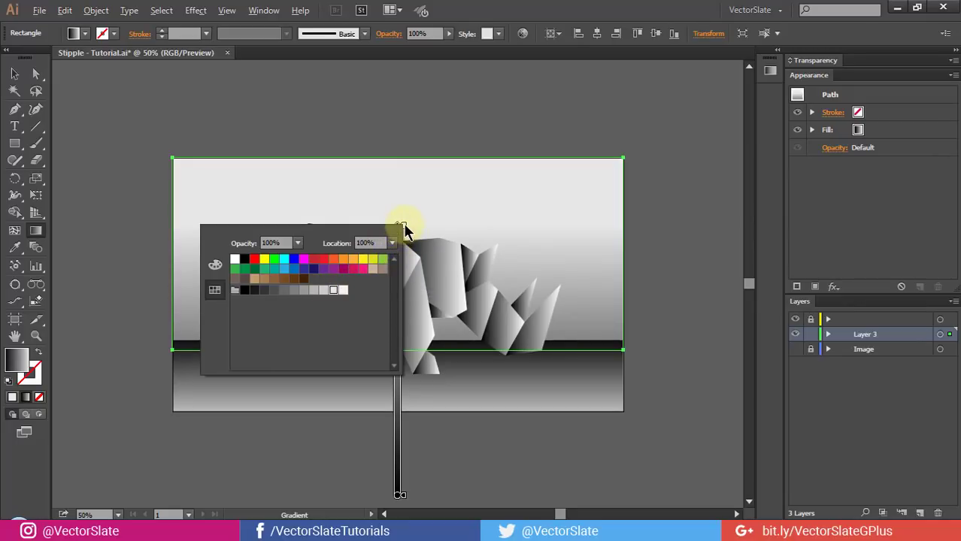
key(Escape)
key(a)
key(ctrl+shift+a)
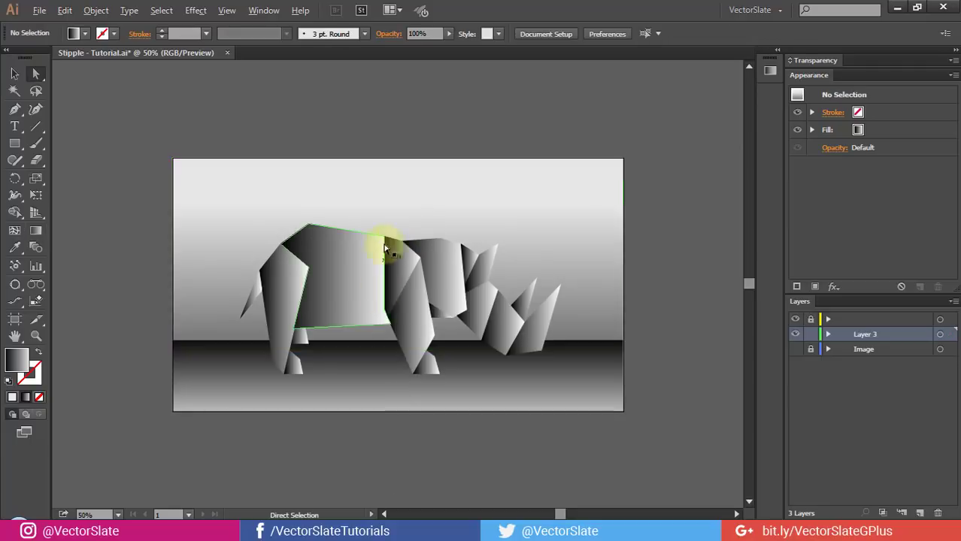
click(373, 340)
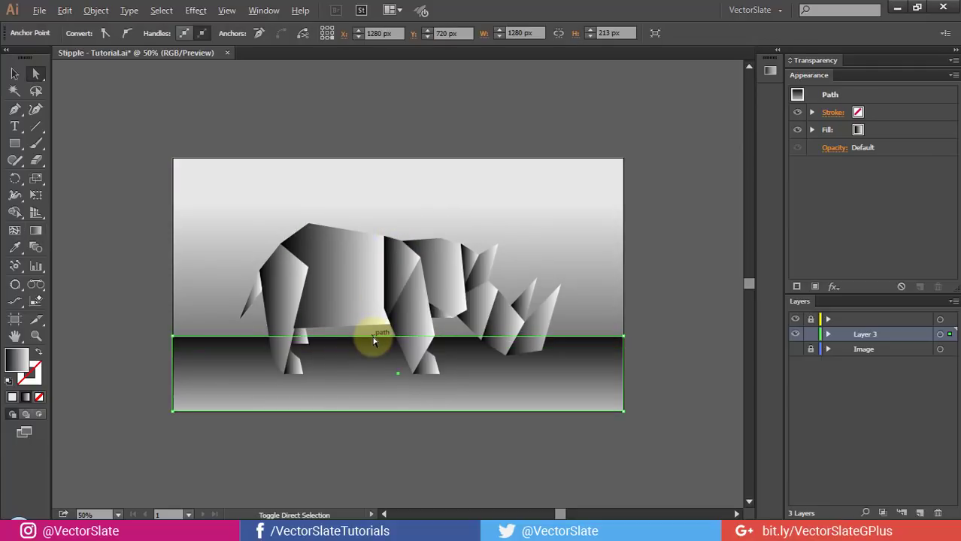
- Group the rhino facets with both background rectangles and target the group in Appearance
click(659, 294)
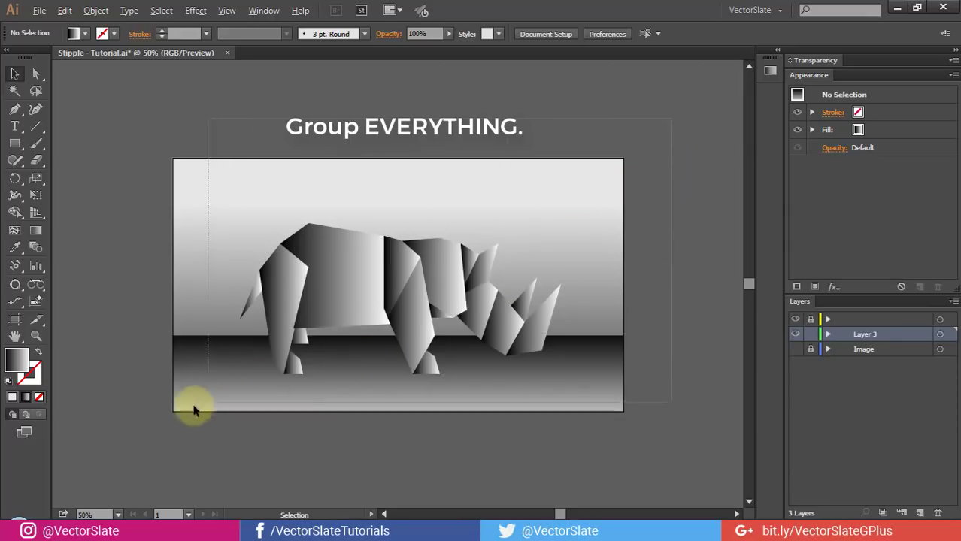
drag(676, 132, 124, 441)
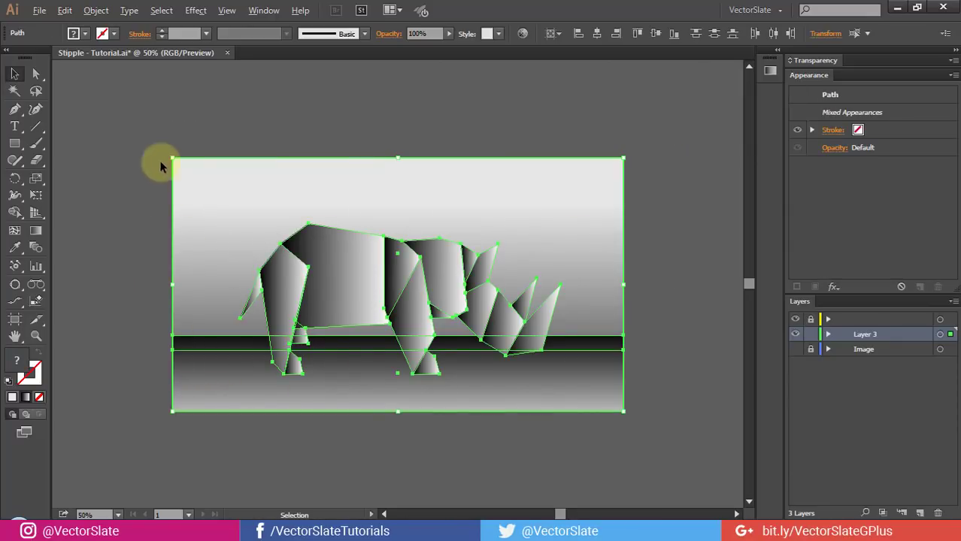
right_click(449, 206)
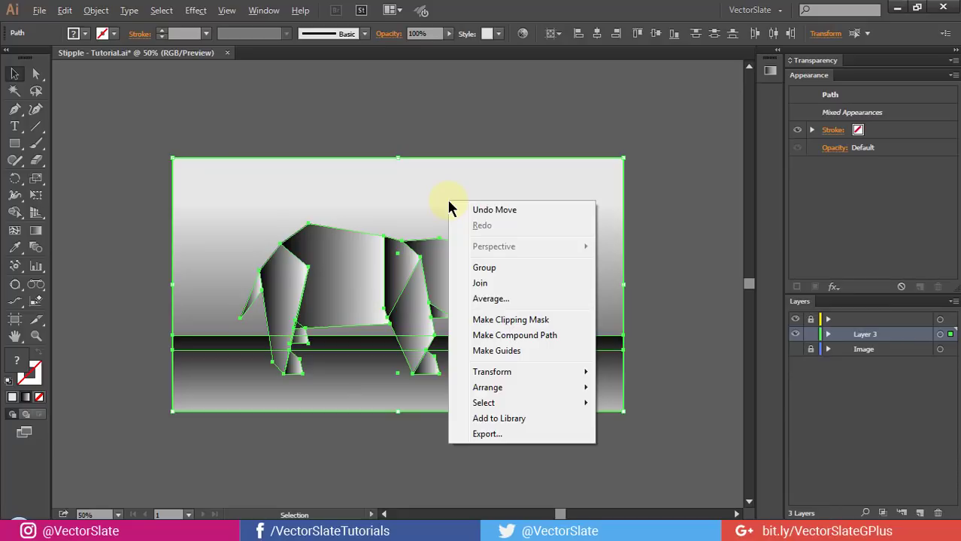
click(485, 268)
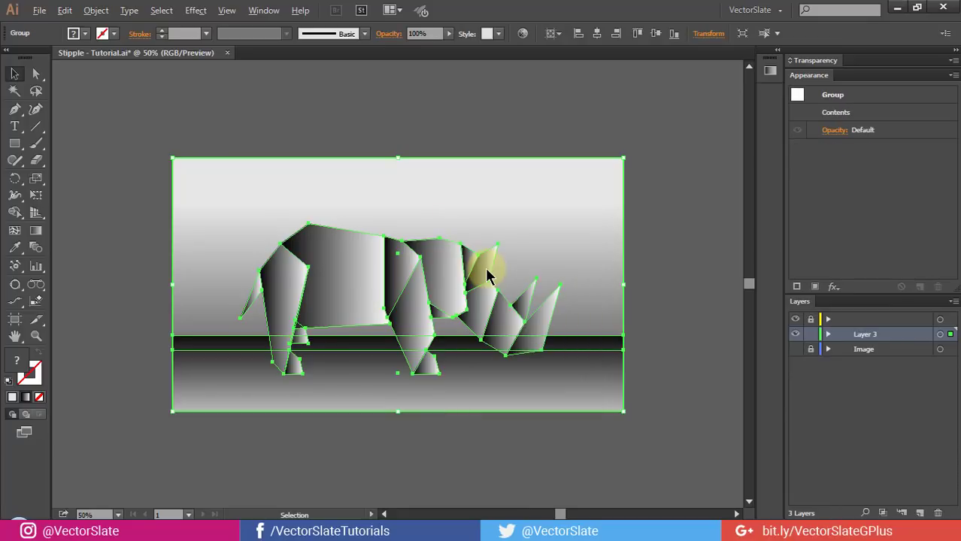
key(a)
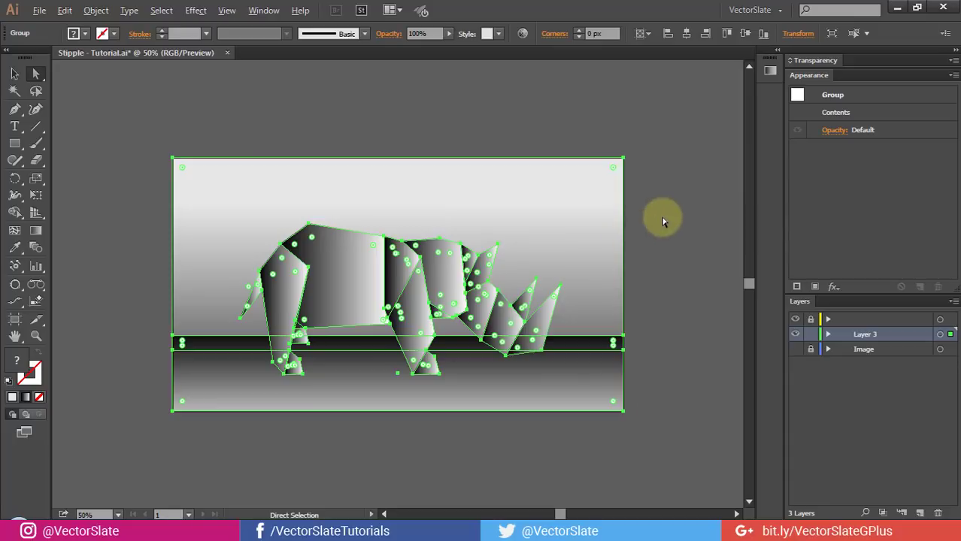
key(v)
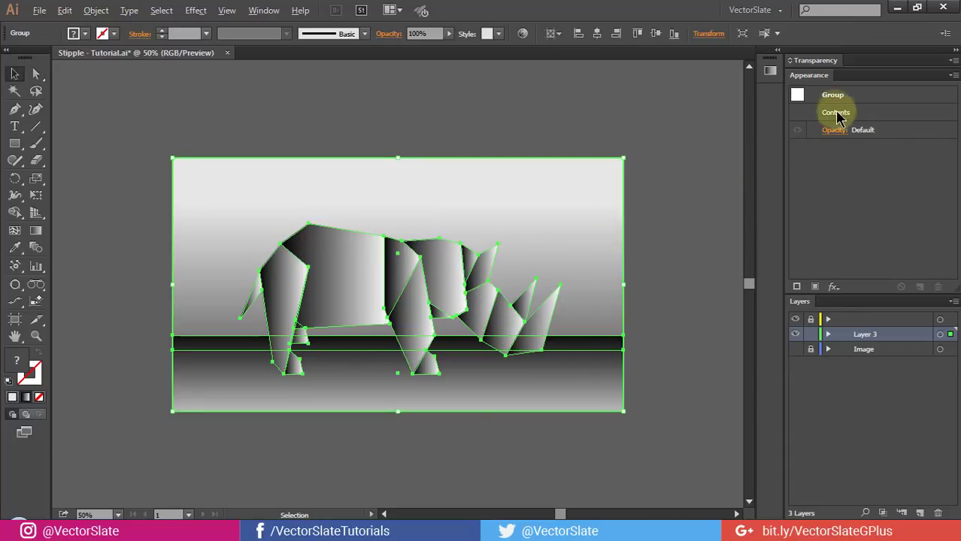
click(829, 97)
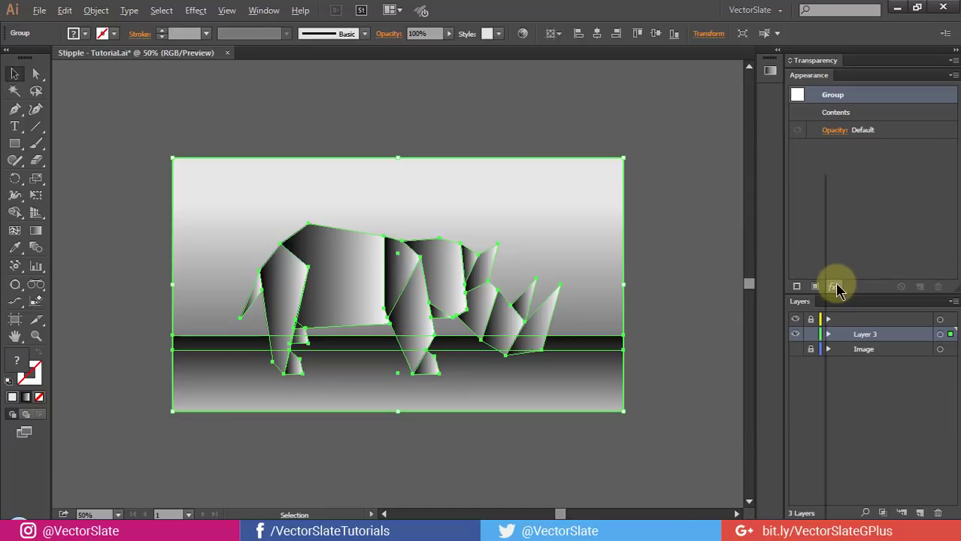
click(835, 287)
mouse_move(628, 432)
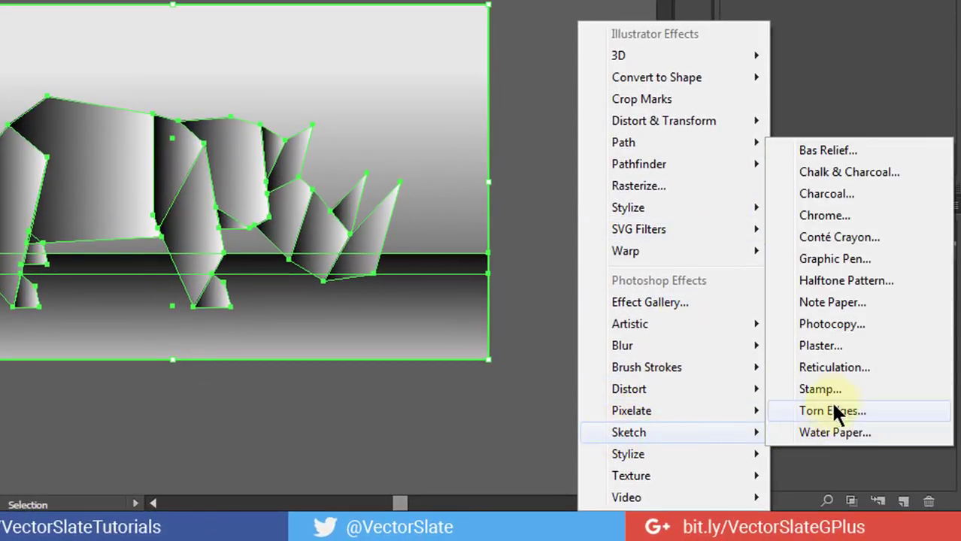
- Apply Sketch > Graphic Pen with stroke length 1 and light/dark balance 50
click(832, 260)
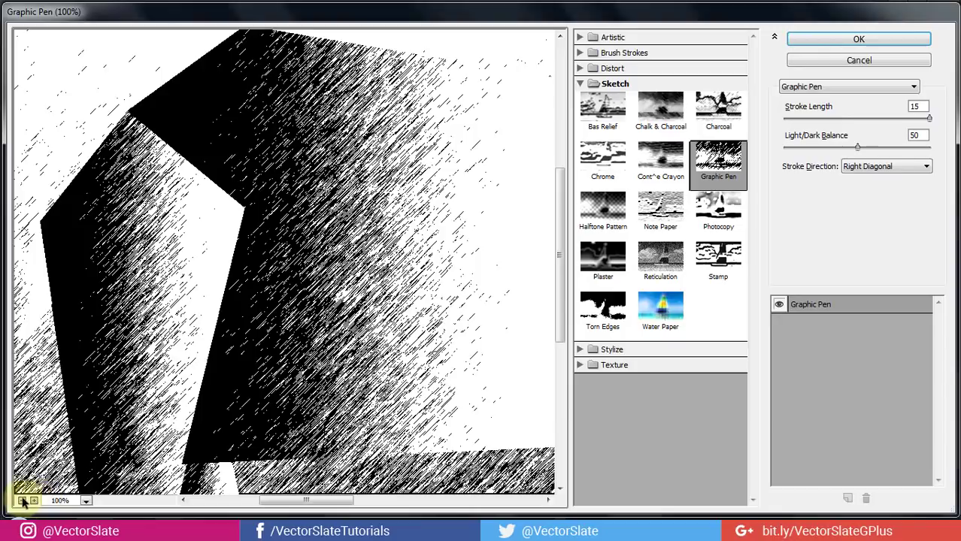
click(22, 501)
click(22, 501)
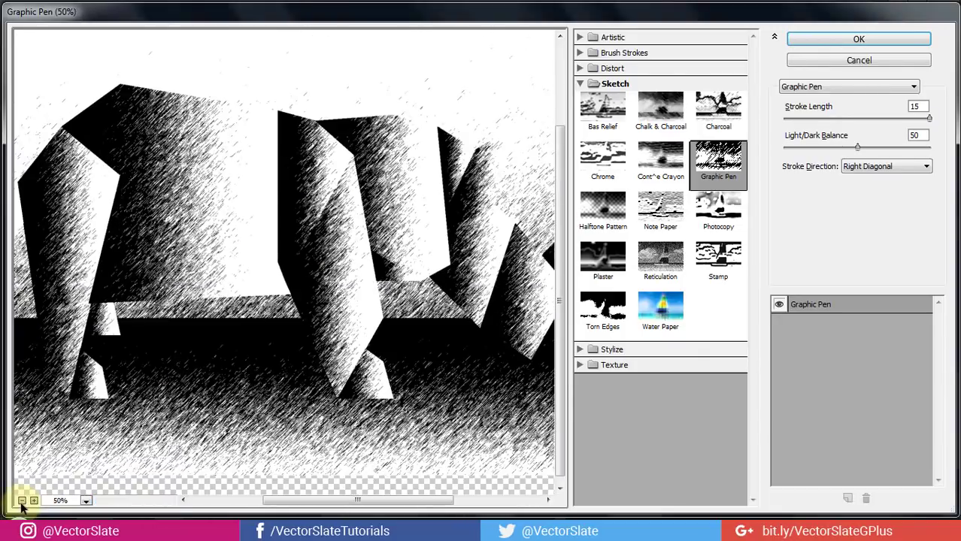
click(22, 502)
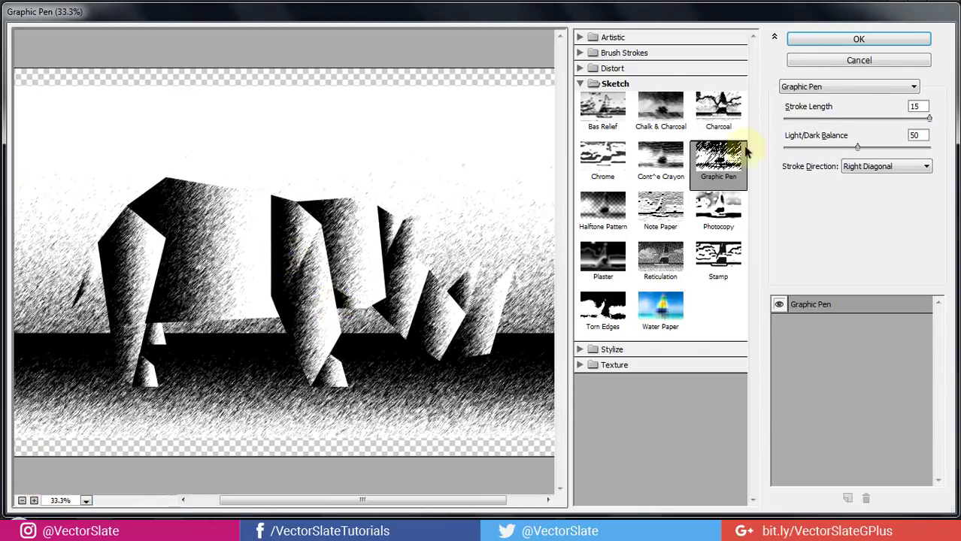
drag(923, 119, 839, 125)
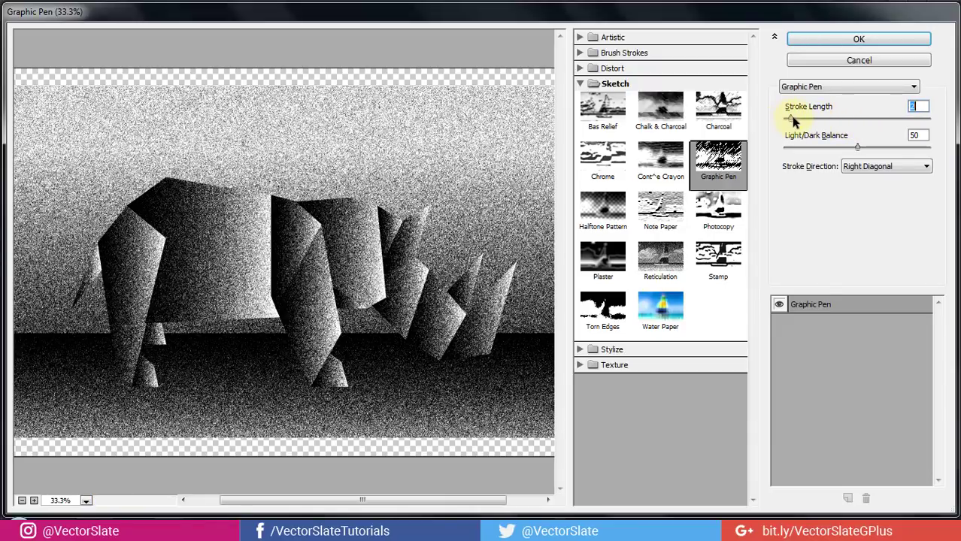
drag(793, 123, 785, 124)
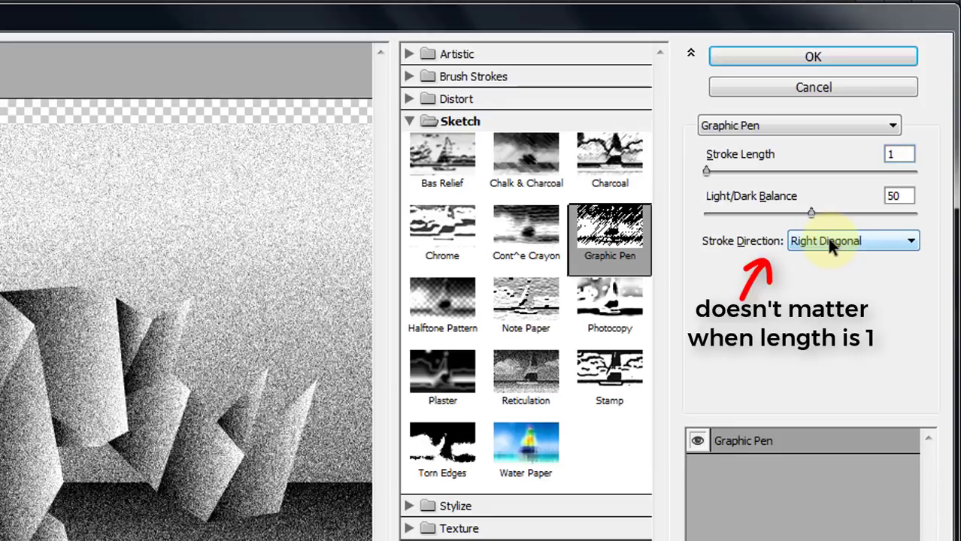
click(809, 55)
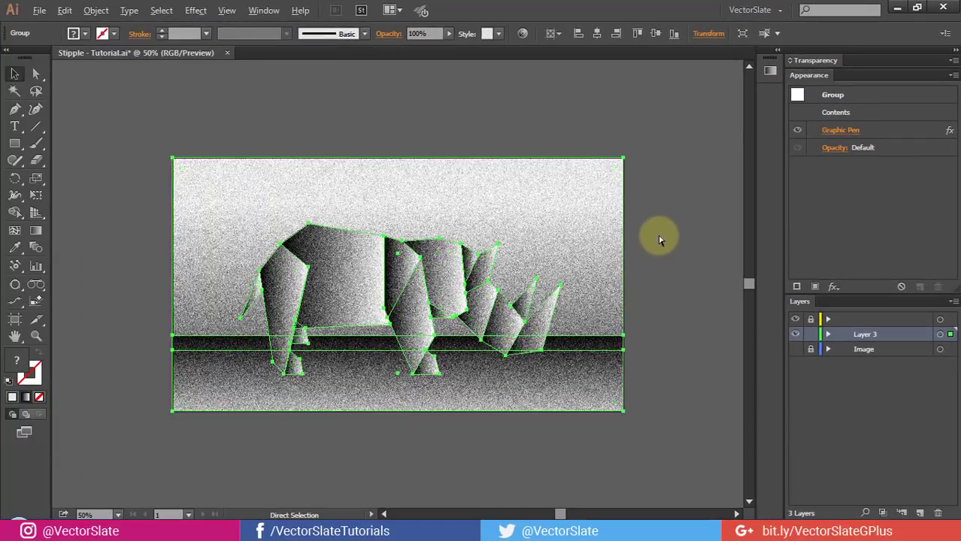
- Readjust the ground gradient and extend the sky gradient up near the top
click(658, 239)
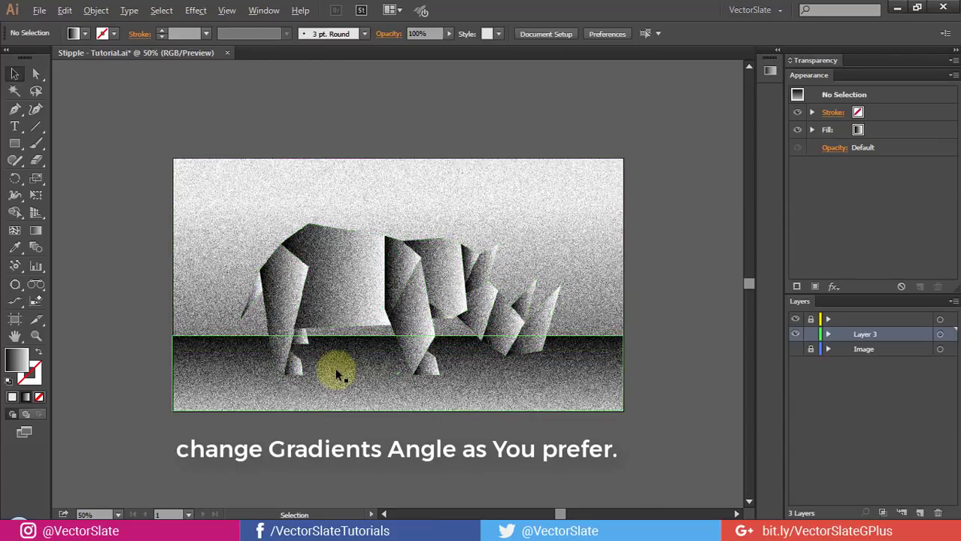
click(370, 387)
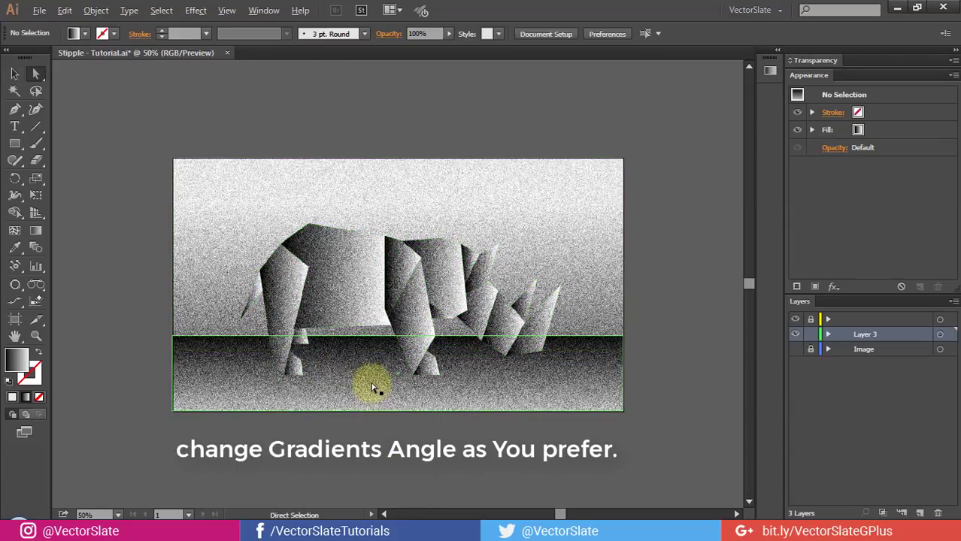
key(g)
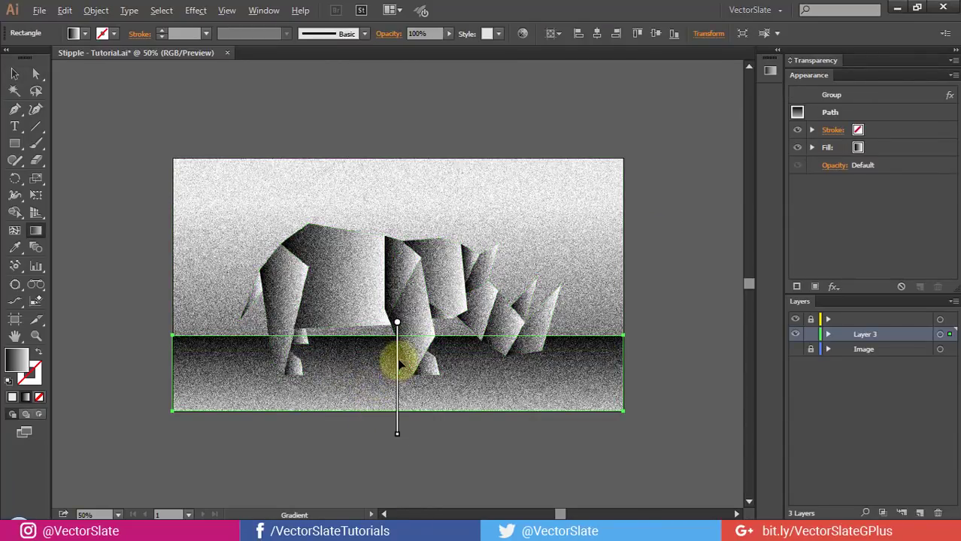
click(397, 361)
ctrl+click(429, 232)
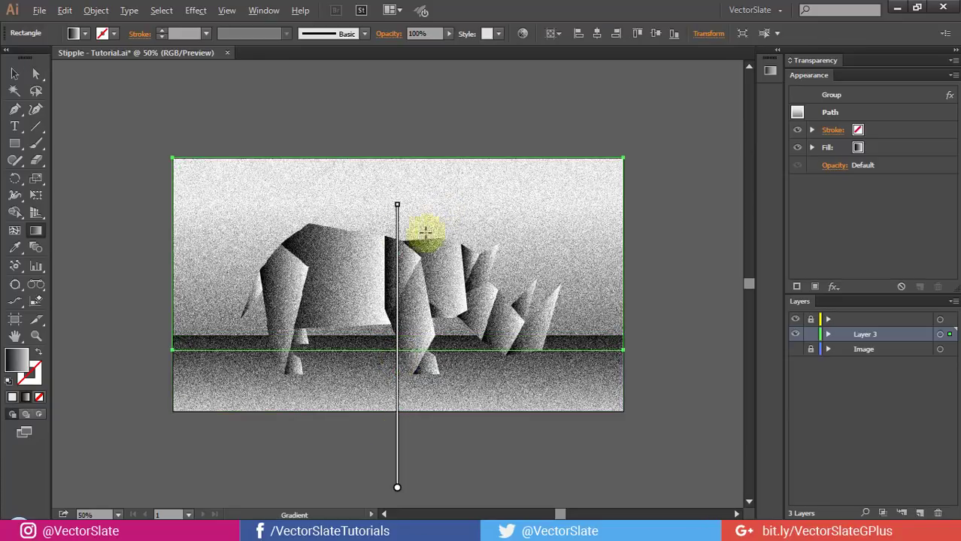
scroll(391, 410, down, 2)
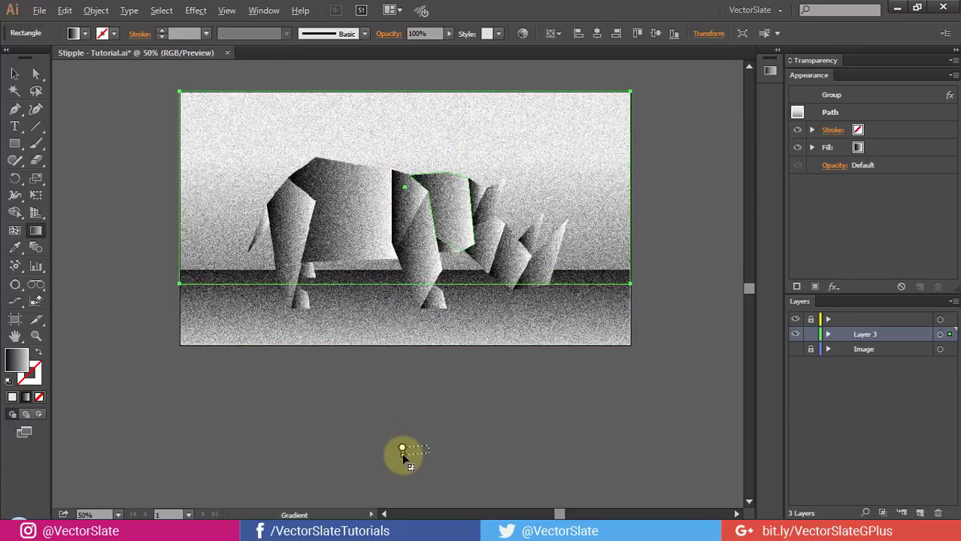
drag(400, 449, 404, 162)
scroll(410, 226, up, 2)
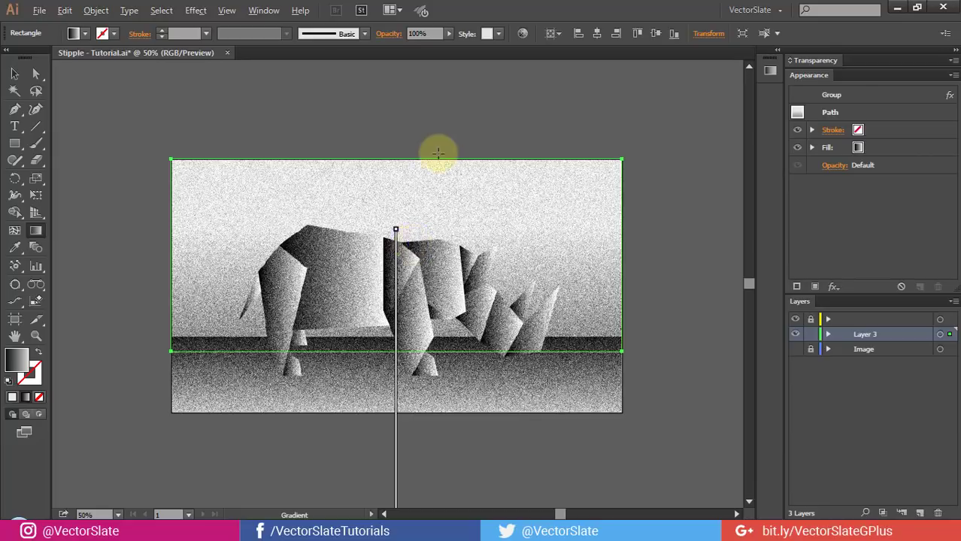
- Re-angle the gradients on the rhino body and front leg
ctrl+click(440, 150)
ctrl+click(343, 290)
drag(326, 335, 354, 226)
ctrl+click(270, 300)
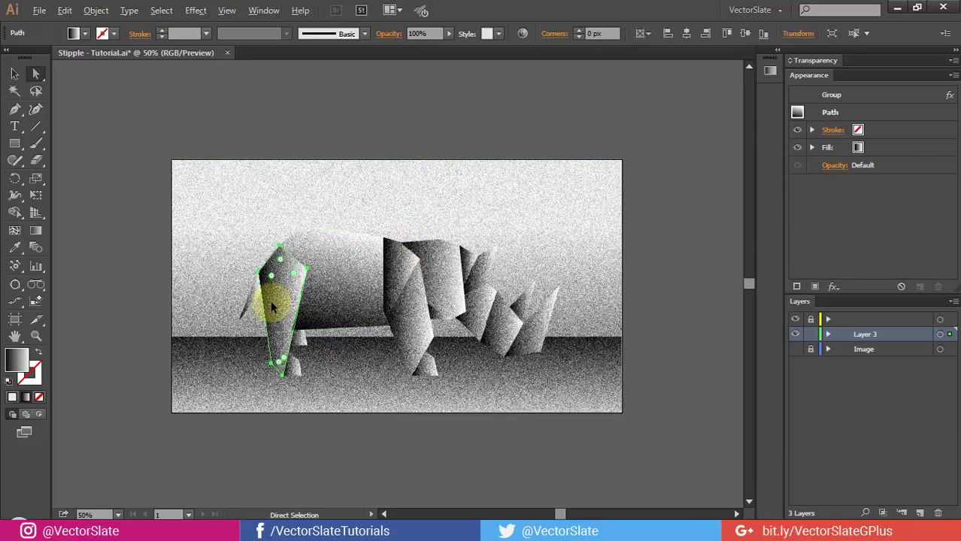
drag(258, 314, 309, 304)
- Re-angle the gradient shading on the shoulder and neck pieces
key(a)
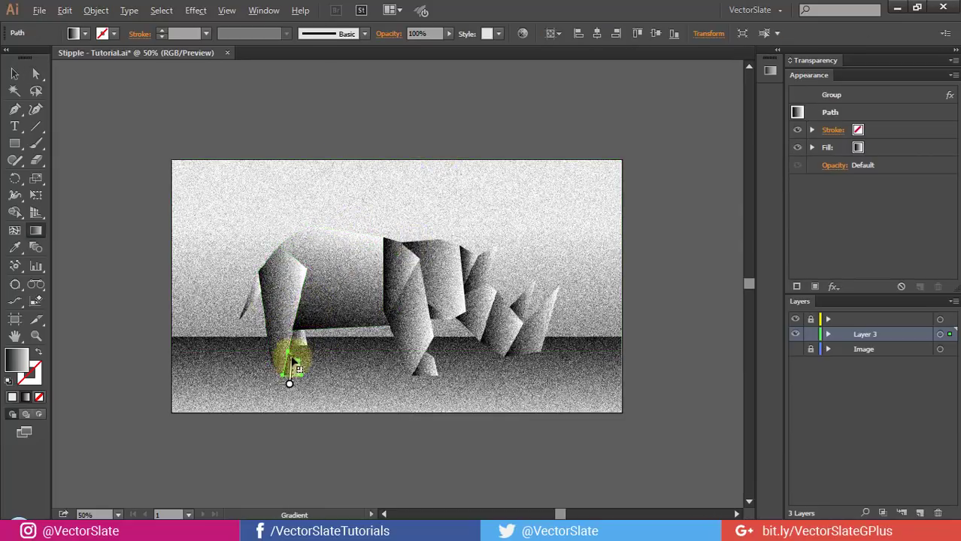
click(430, 370)
click(290, 364)
click(430, 368)
click(289, 369)
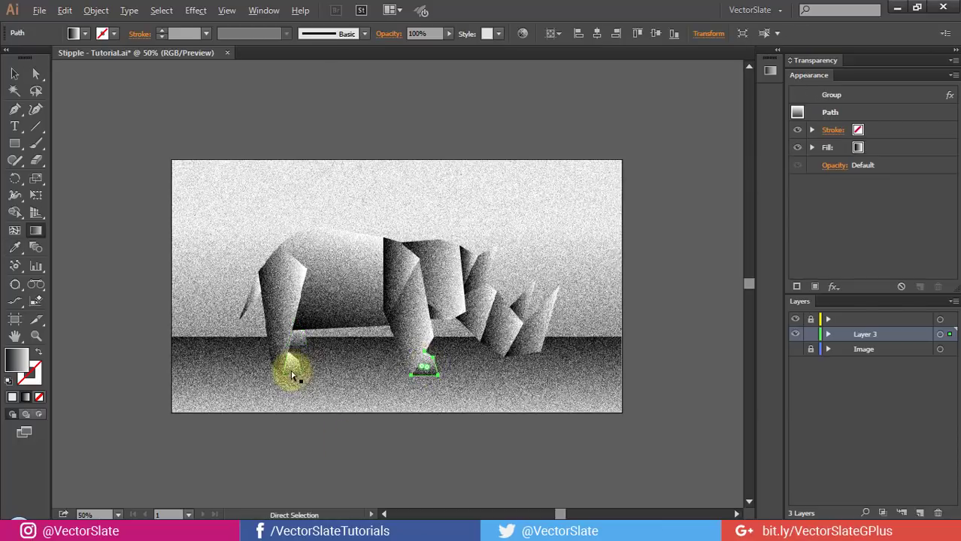
click(436, 306)
key(g)
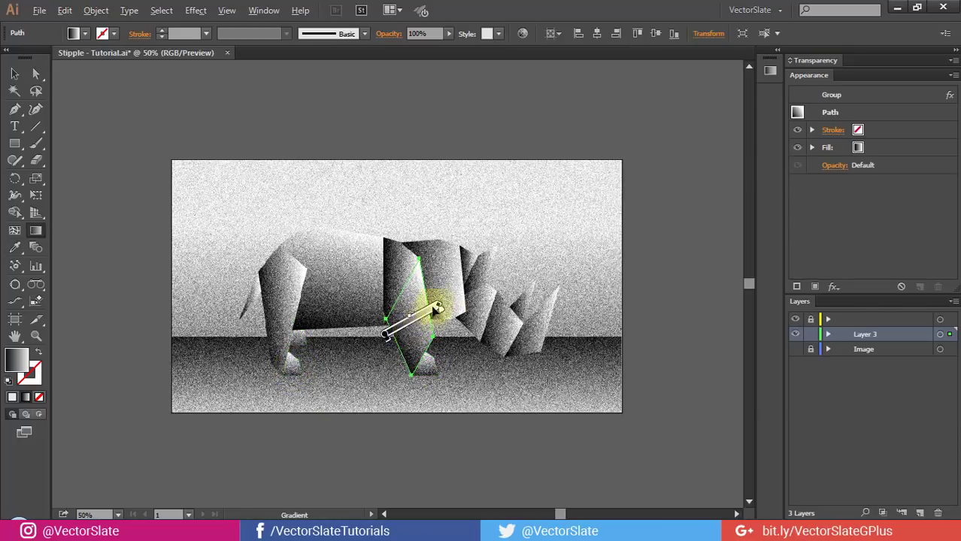
ctrl+click(395, 292)
ctrl+click(434, 275)
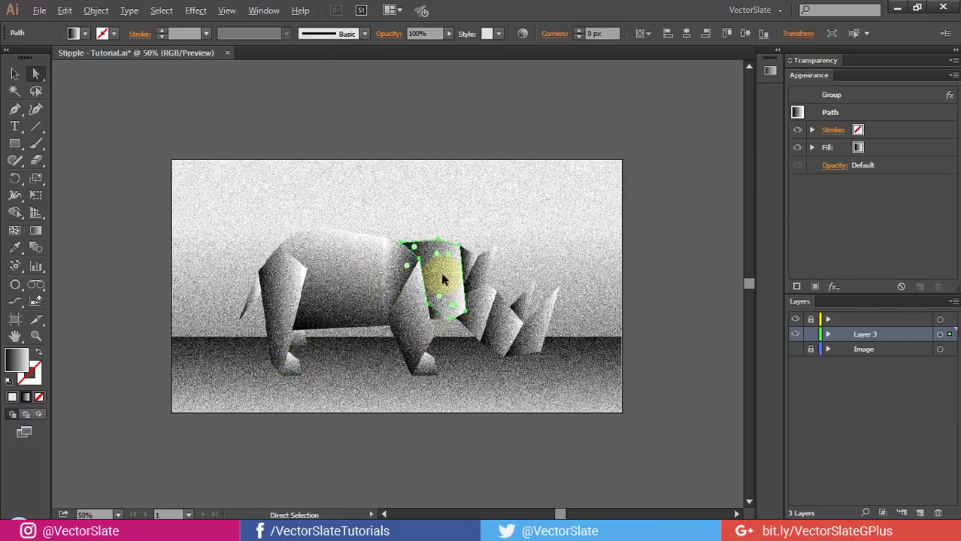
- Redraw the gradient directions on the lower jaw and rear leg pieces
ctrl+click(488, 285)
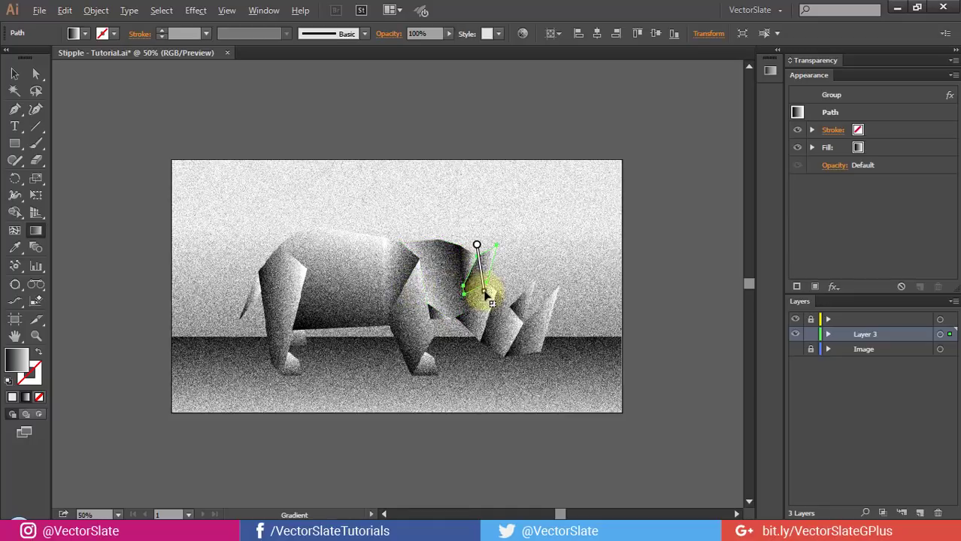
key(a)
click(472, 235)
click(481, 320)
key(g)
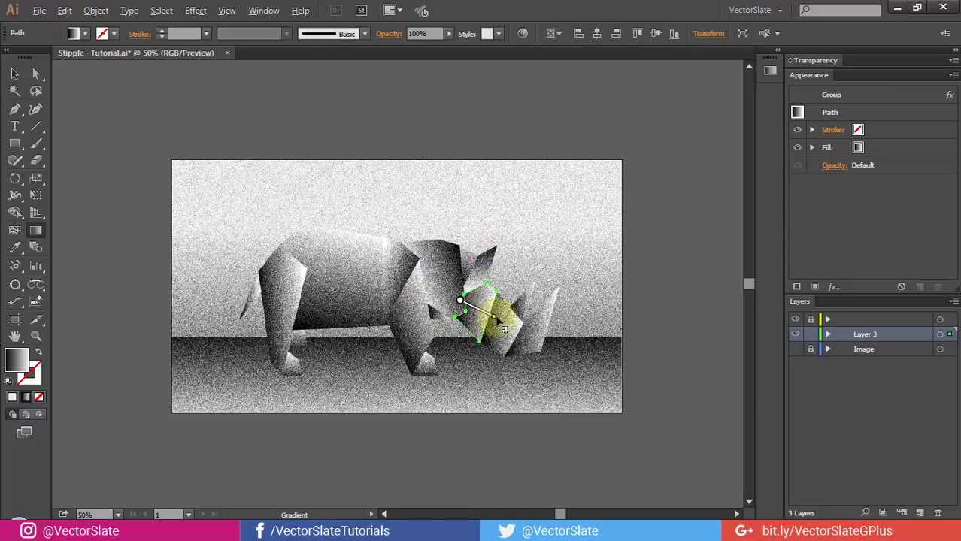
ctrl+click(528, 350)
drag(529, 350, 524, 308)
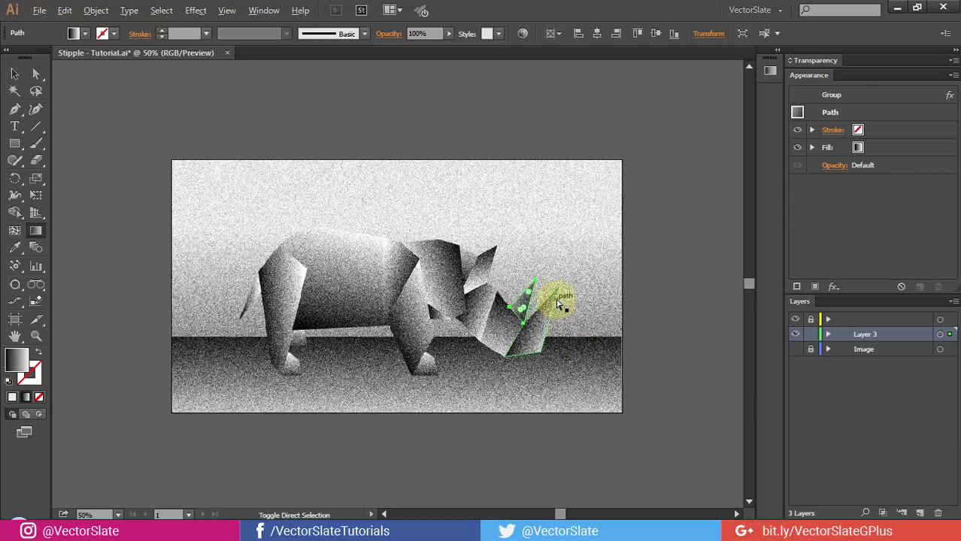
ctrl+click(268, 323)
drag(239, 293, 272, 314)
ctrl+click(378, 459)
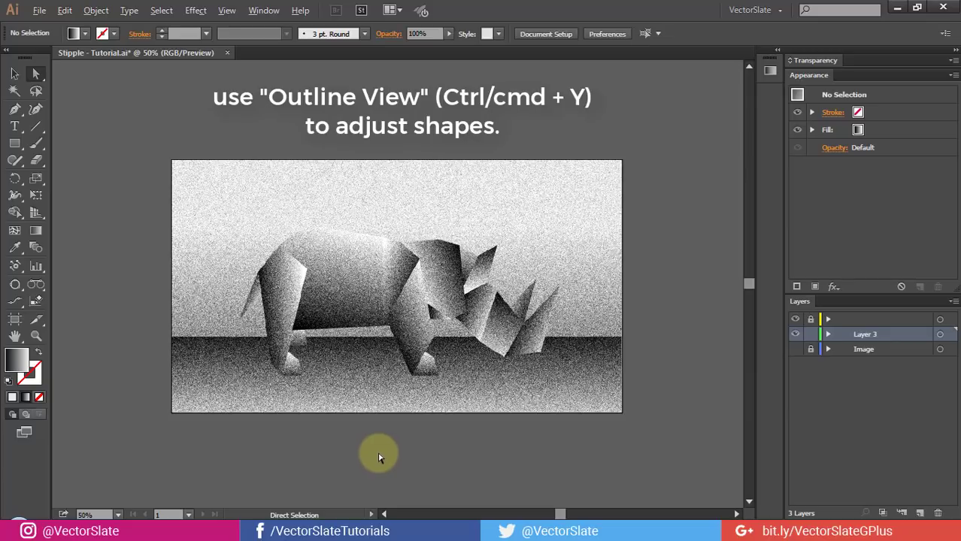
key(ctrl+y)
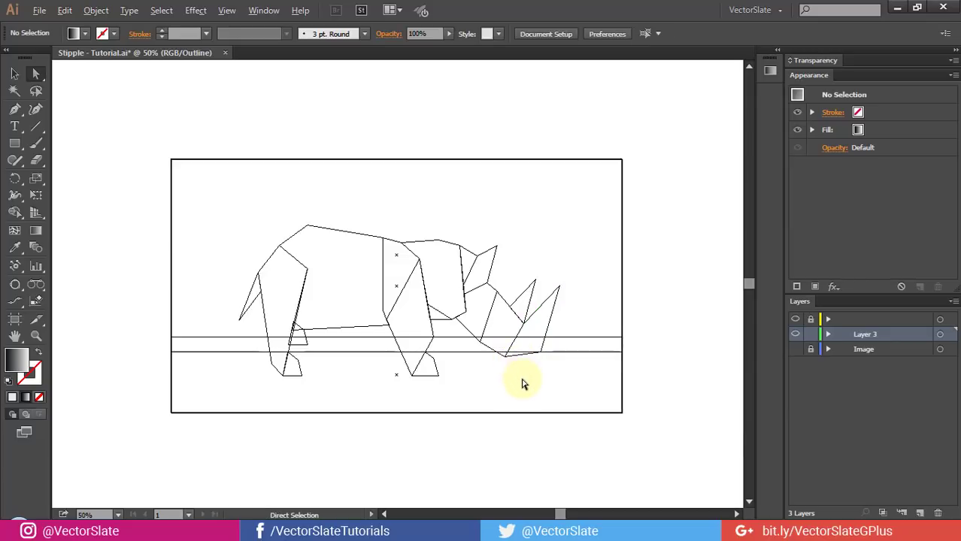
click(509, 354)
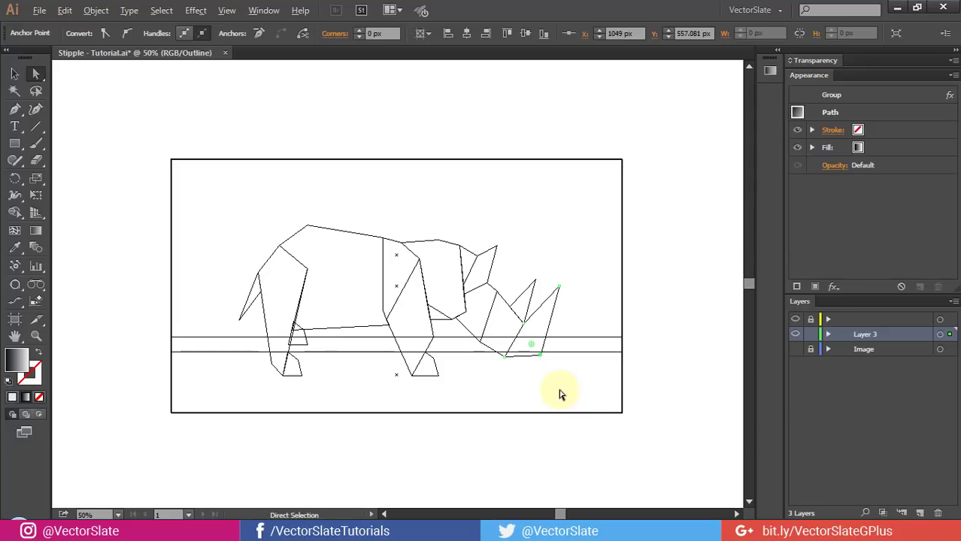
drag(556, 361, 557, 363)
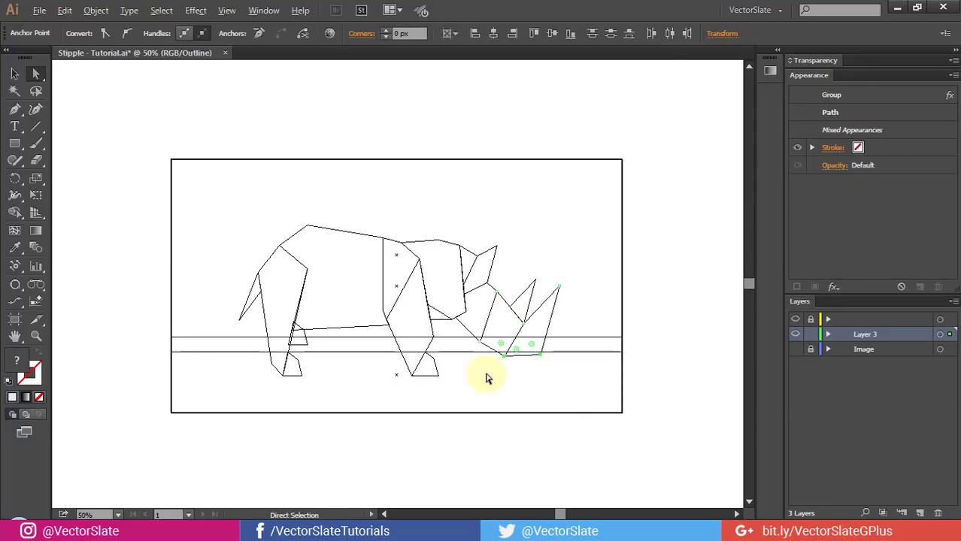
click(484, 378)
key(ctrl+y)
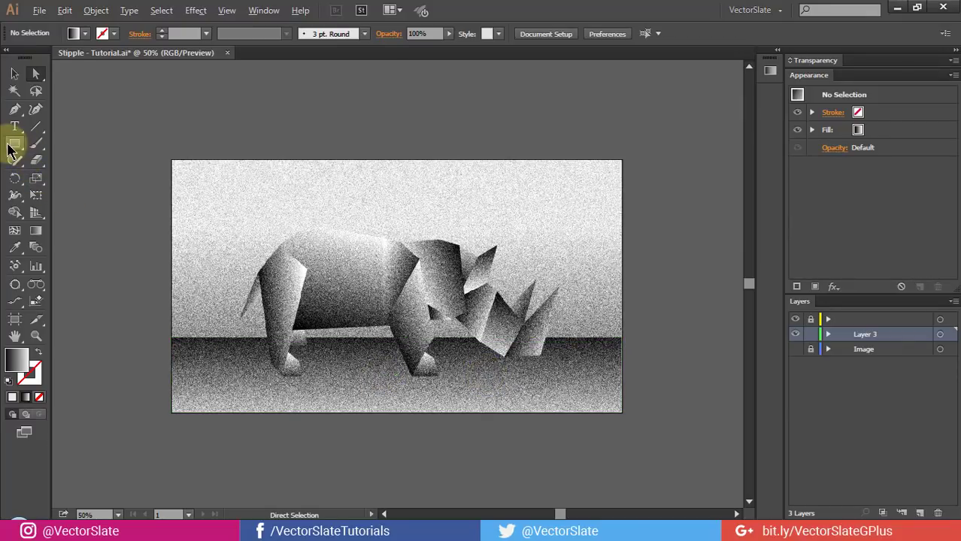
- Draw a flat ellipse on the ground beneath the rhino's rear leg
drag(9, 150, 61, 172)
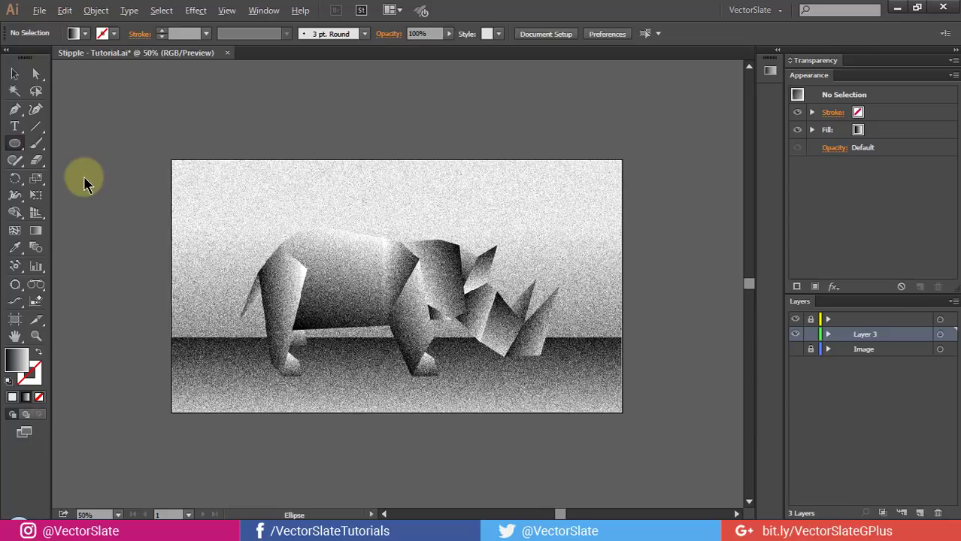
drag(202, 364, 376, 384)
key(a)
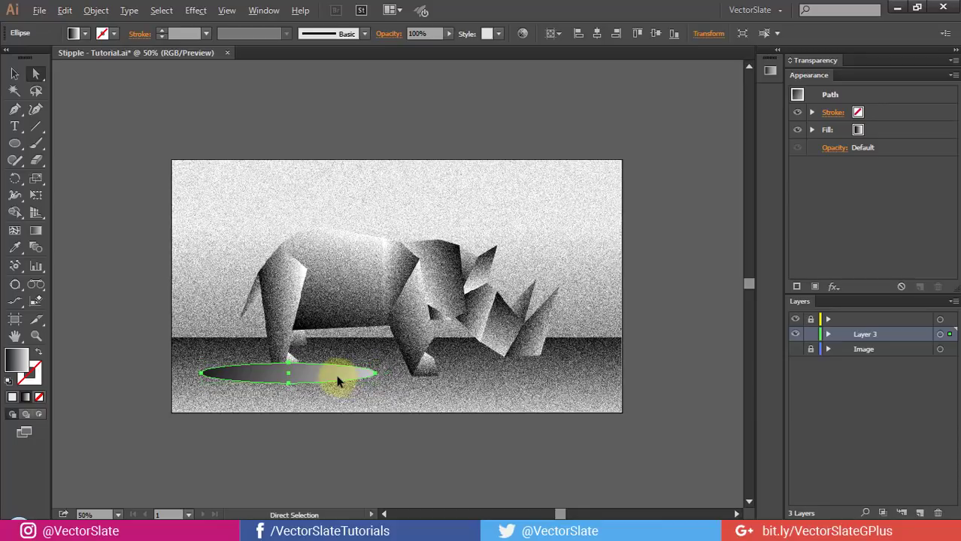
- Fill the ellipse with a radial gradient flattened to a 12.8% aspect ratio
click(770, 71)
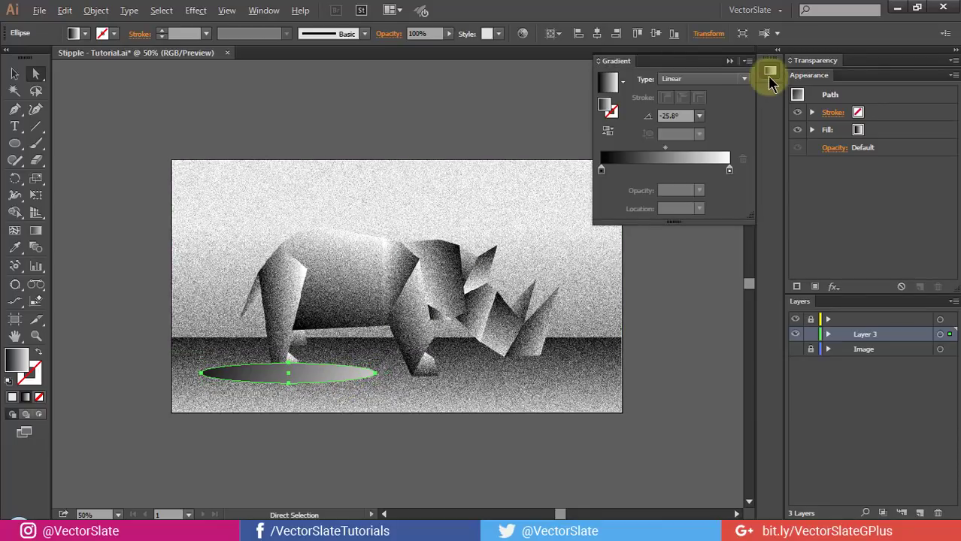
click(697, 83)
click(691, 103)
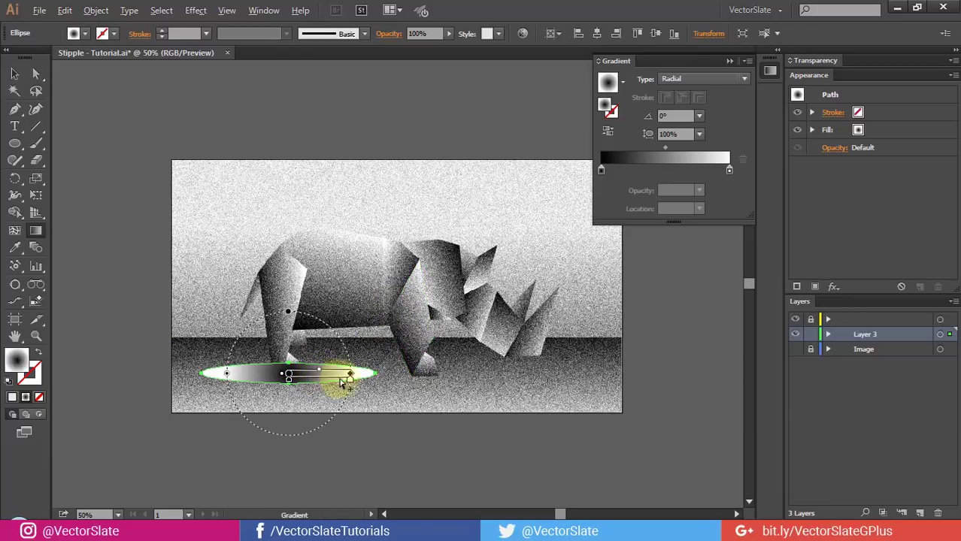
drag(350, 374, 374, 374)
drag(286, 289, 289, 367)
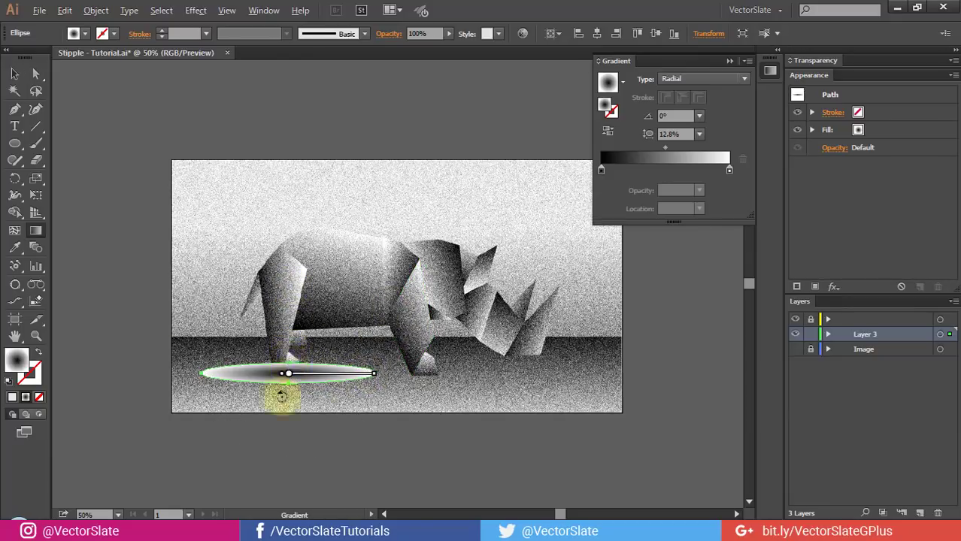
- Make the outer gradient stop black at 0% opacity and flatten the gradient slightly more
scroll(274, 399, up, 2)
scroll(301, 387, down, 1)
scroll(331, 376, up, 1)
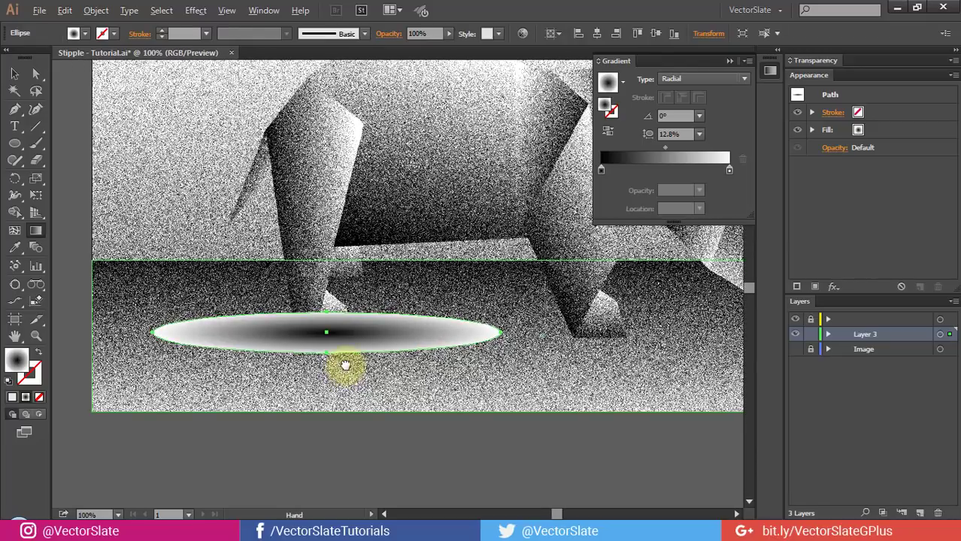
key(a)
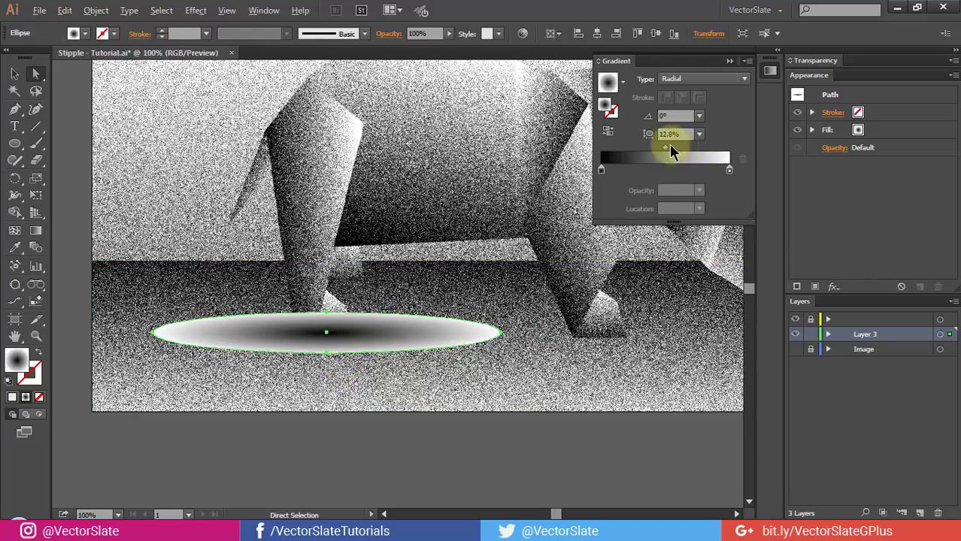
double_click(730, 170)
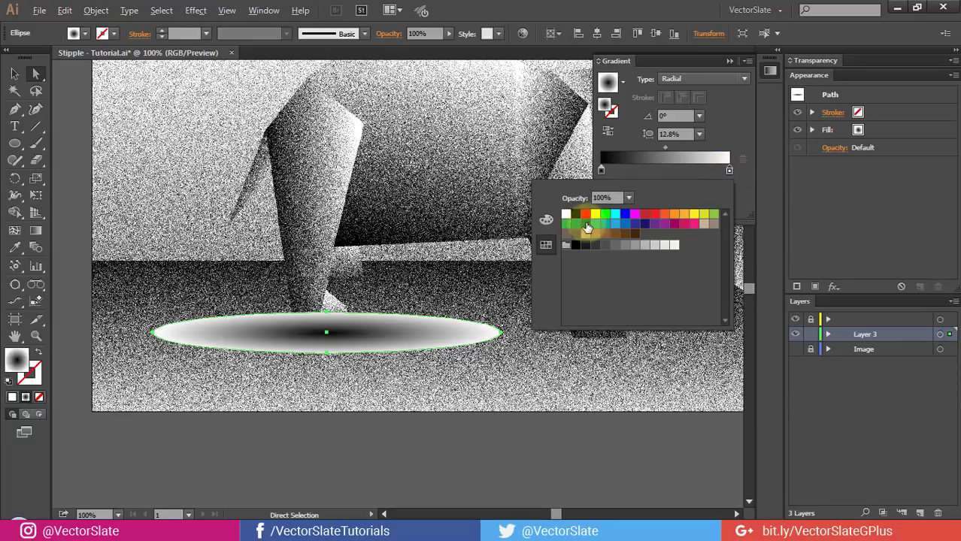
click(576, 245)
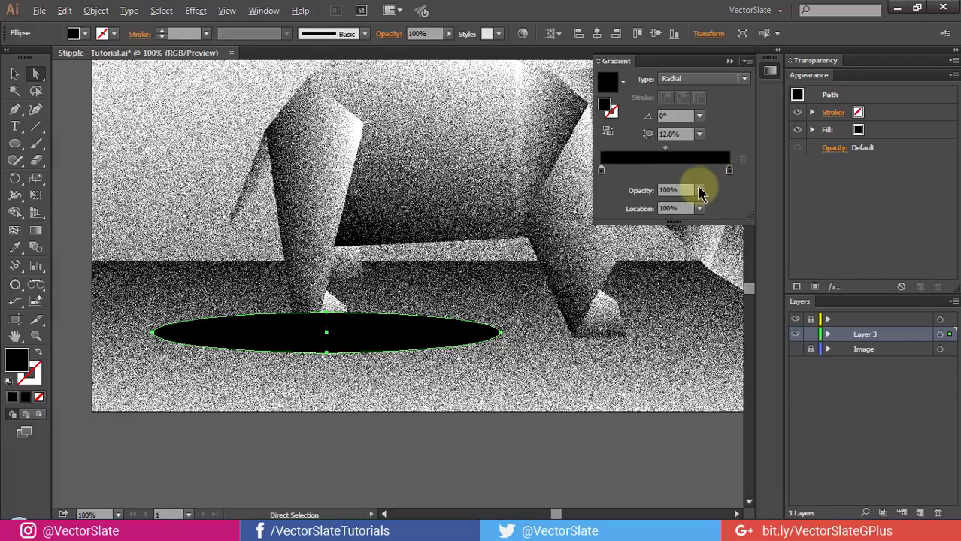
click(700, 190)
click(705, 205)
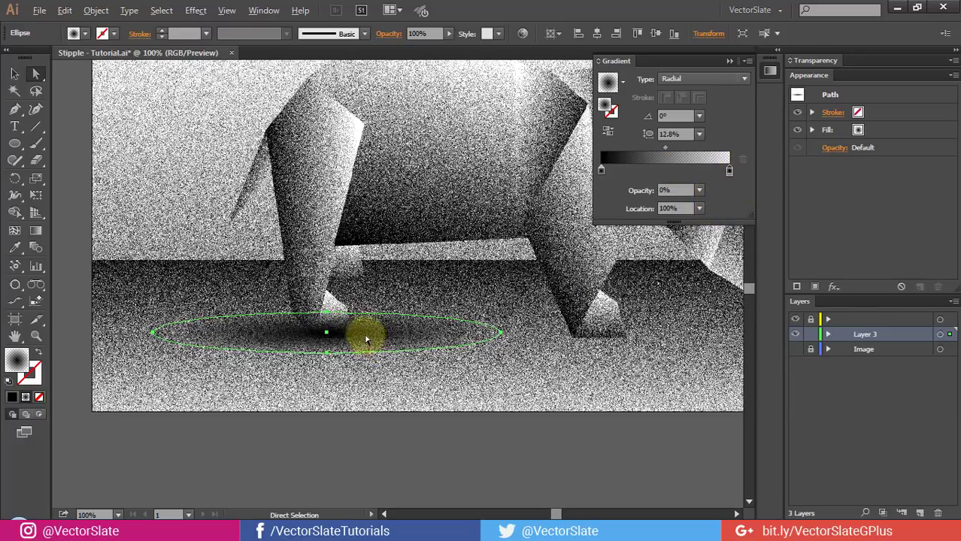
key(g)
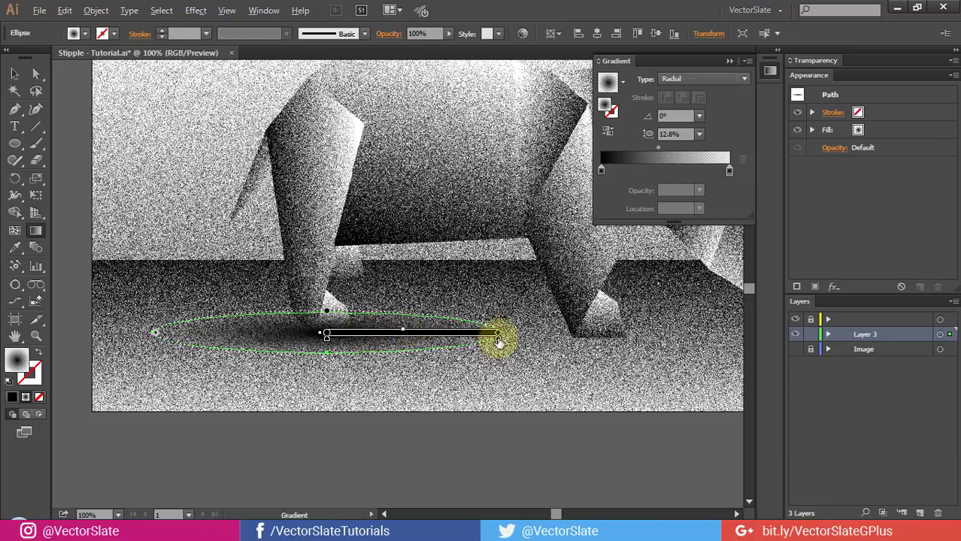
drag(326, 311, 328, 317)
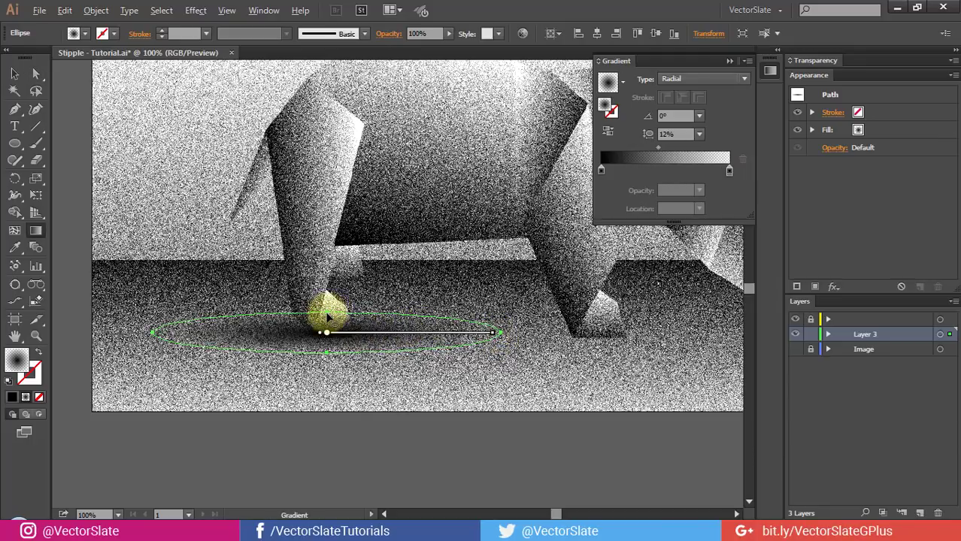
- Send the shadow ellipse backward behind the rhino's rear leg
key(ctrl+minus)
key(a)
right_click(398, 348)
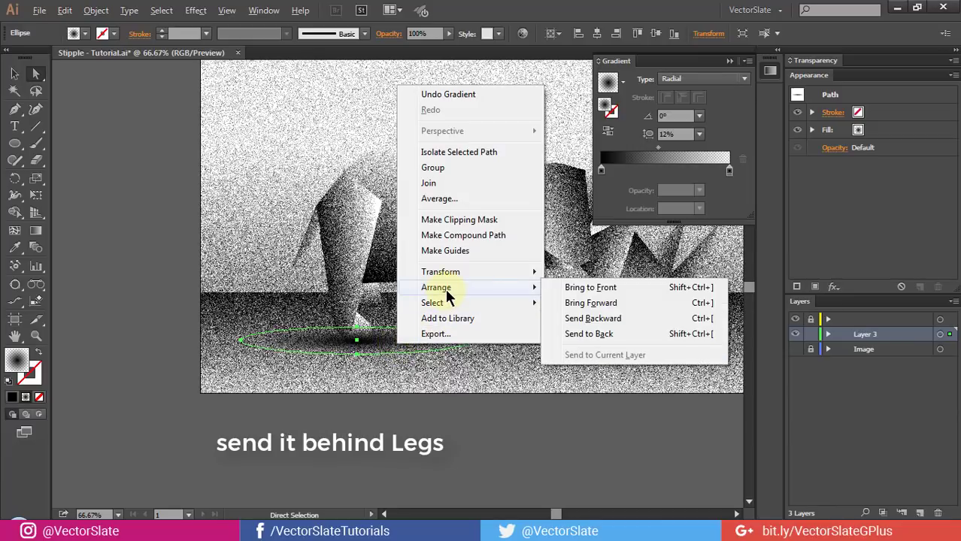
mouse_move(436, 287)
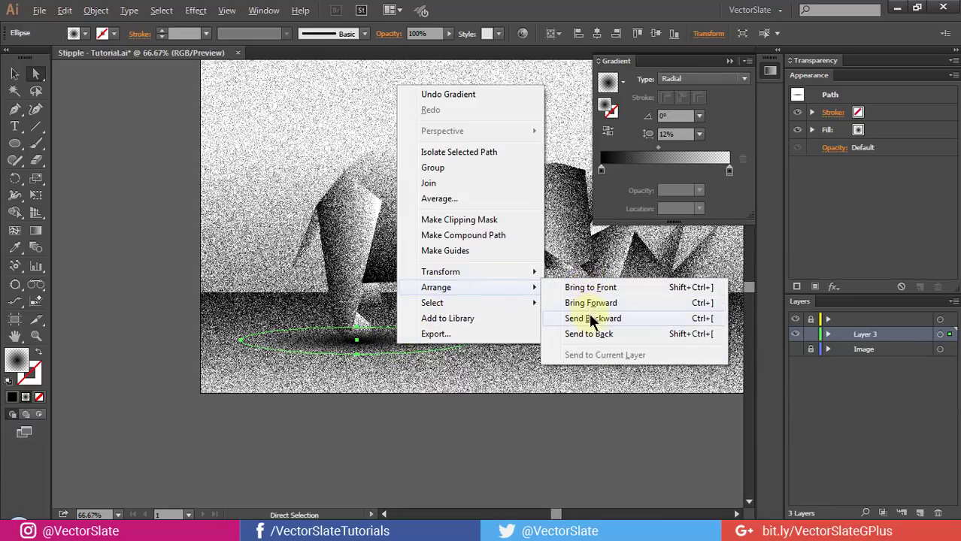
click(591, 338)
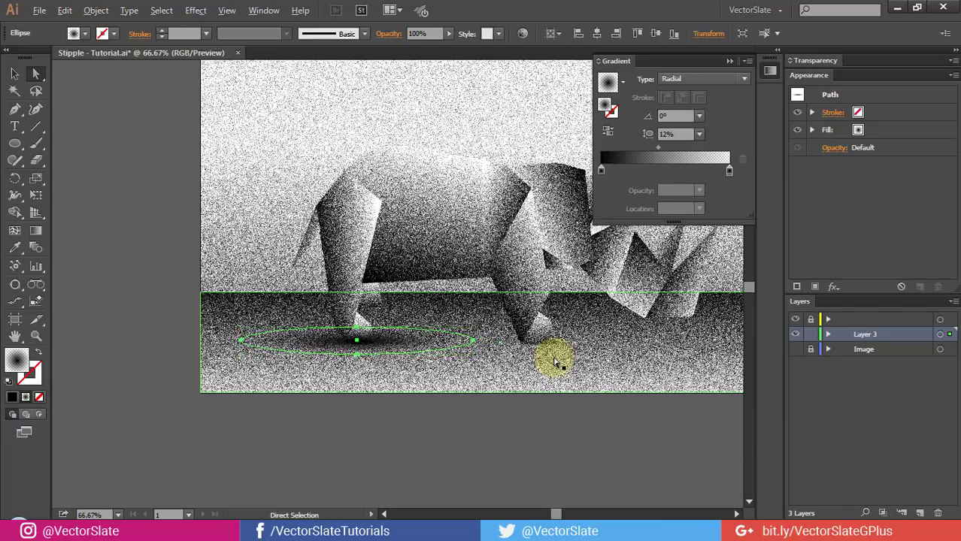
- Set the shadow ellipse's opacity to 70% and deselect it
key(ctrl+minus)
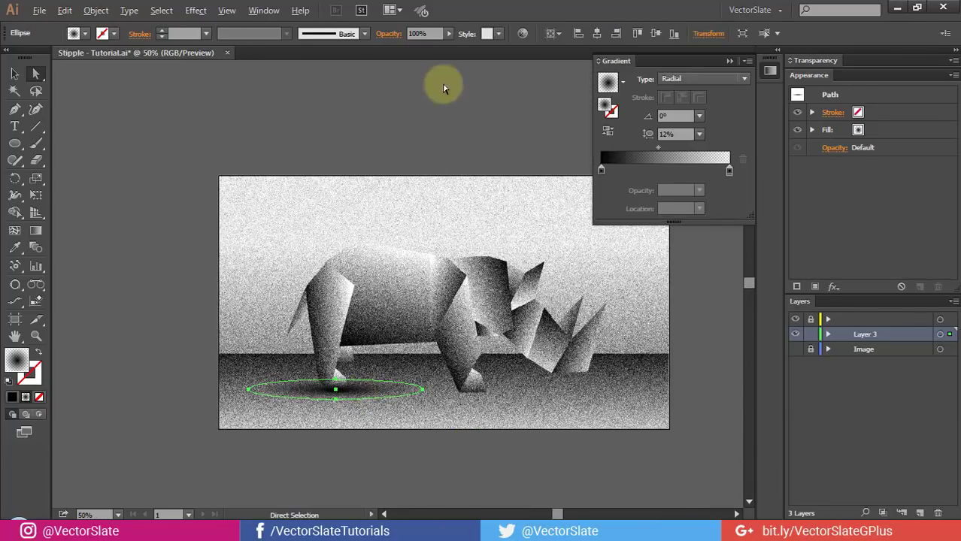
click(769, 71)
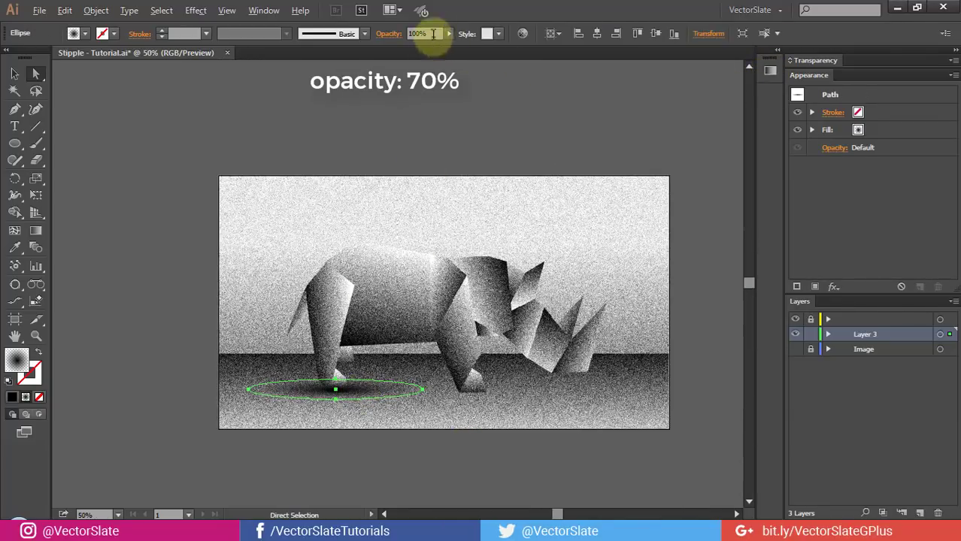
drag(433, 34, 407, 34)
text(70)
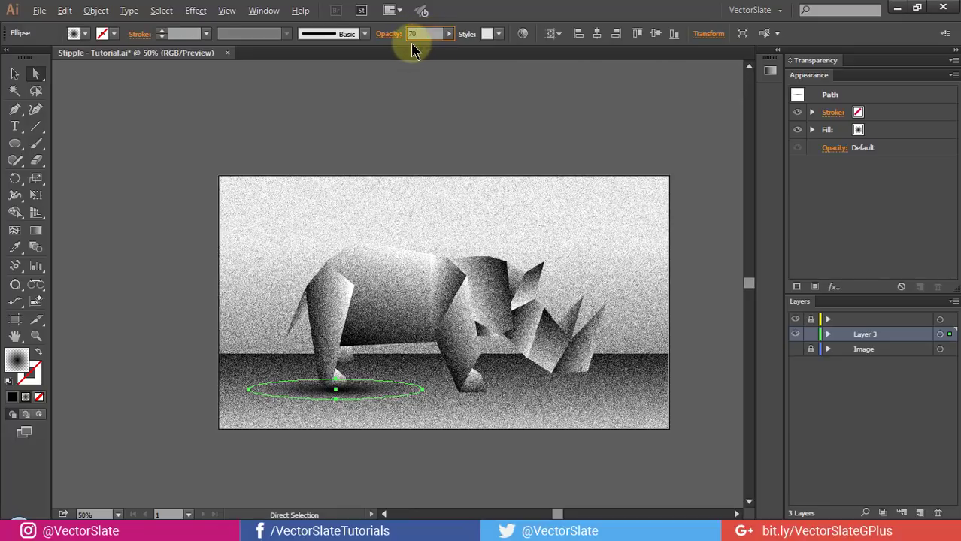
key(Return)
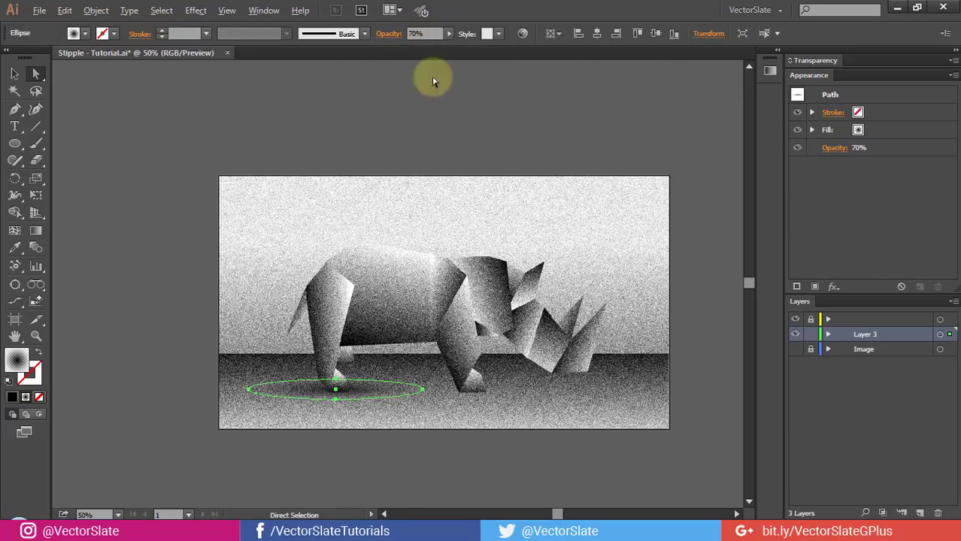
click(442, 140)
click(375, 389)
- Position a shadow ellipse beneath the rhino's legs
click(365, 482)
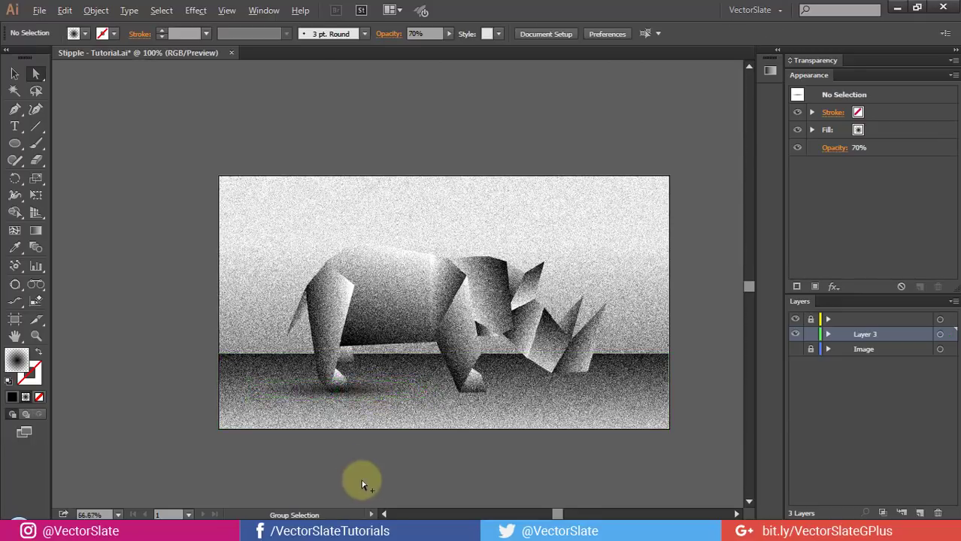
scroll(365, 483, up, 2)
click(315, 279)
click(287, 273)
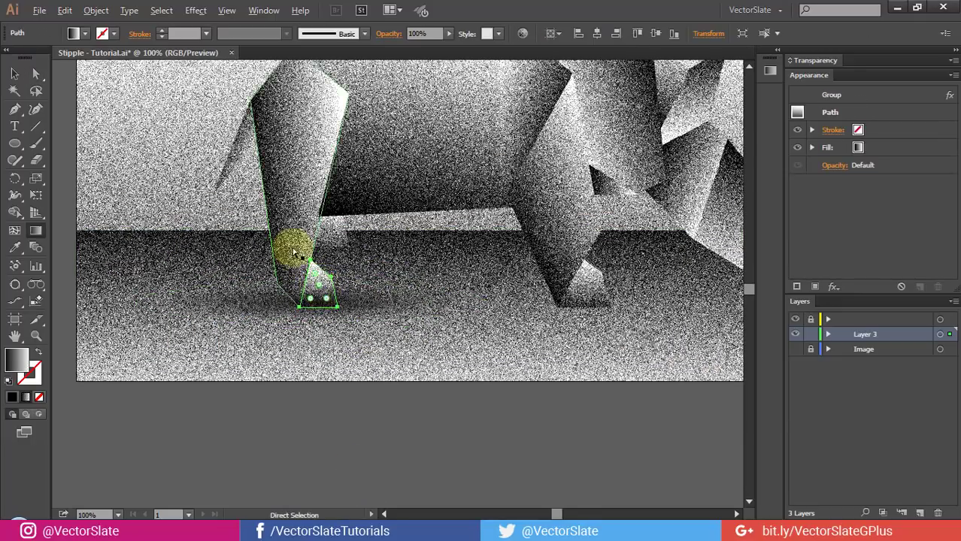
key(g)
key(a)
mouse_move(513, 323)
mouse_down()
mouse_move(409, 305)
mouse_move(366, 314)
mouse_move(500, 306)
mouse_move(650, 328)
mouse_move(613, 347)
mouse_up()
scroll(527, 331, down, 1)
- Set the front-leg shadow ellipse's opacity to 50% and deselect it
key(ctrl+shift+a)
click(502, 308)
click(489, 397)
key(v)
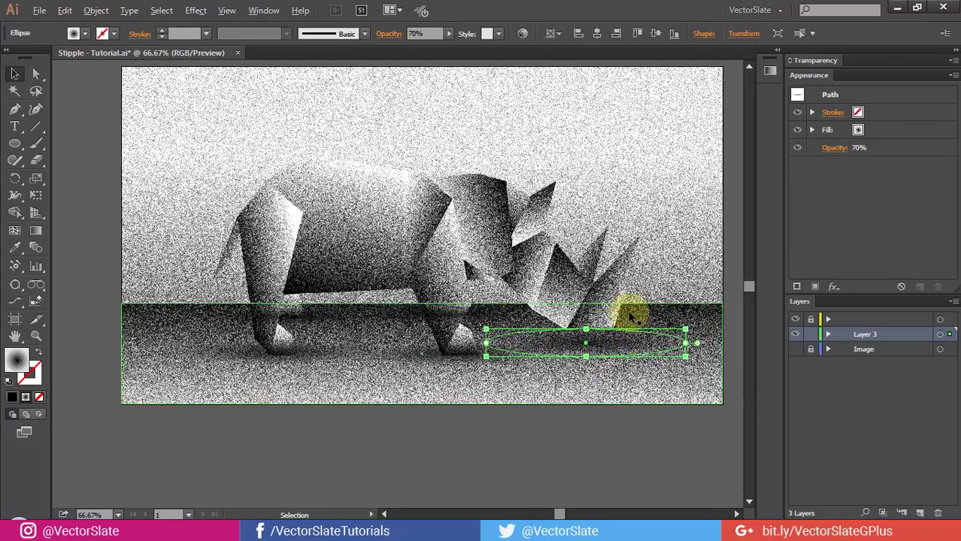
click(415, 33)
text(50)
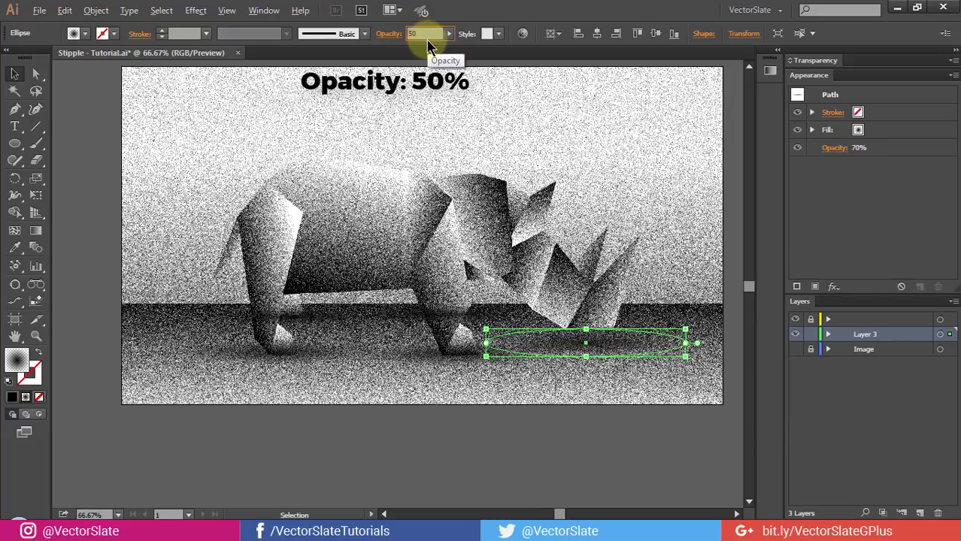
key(Return)
click(566, 454)
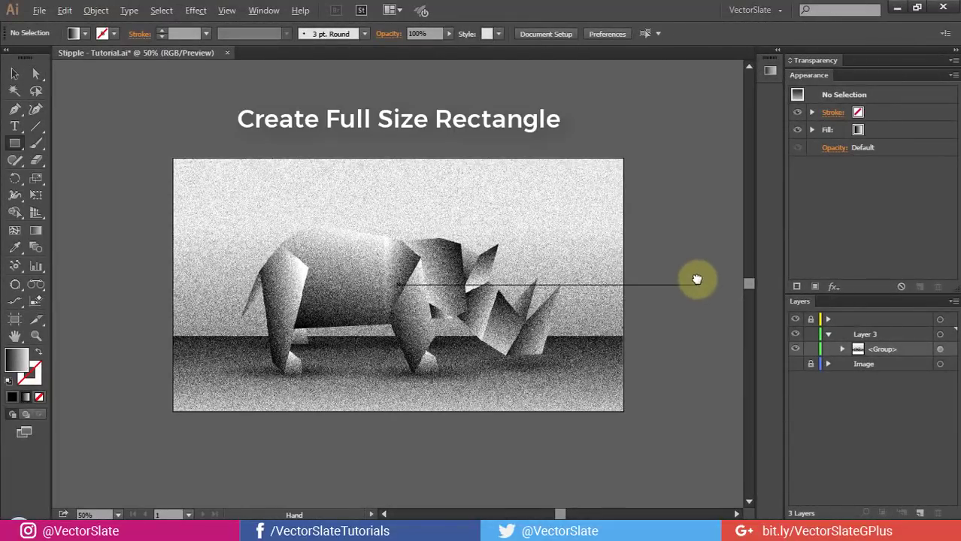
- Draw a rectangle covering the entire artboard
drag(697, 279, 693, 278)
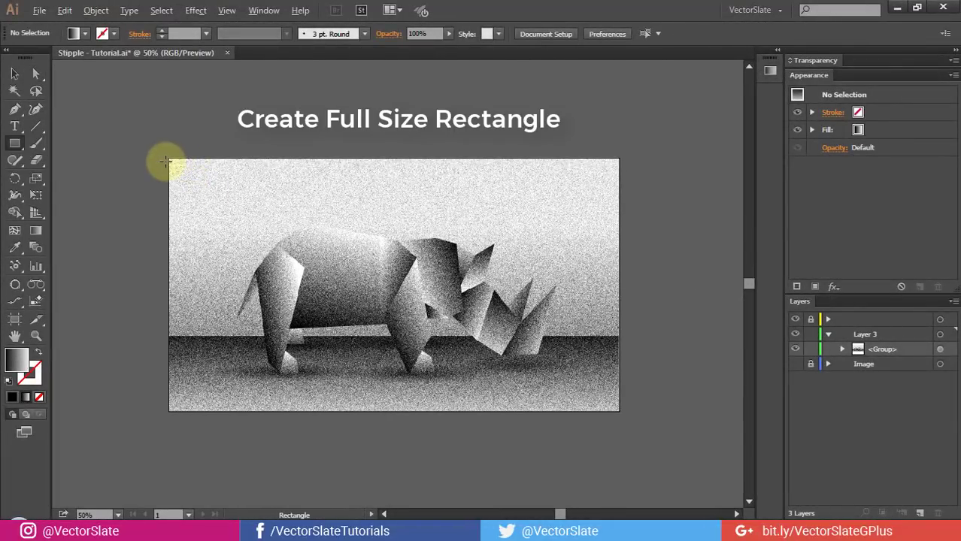
drag(168, 159, 614, 410)
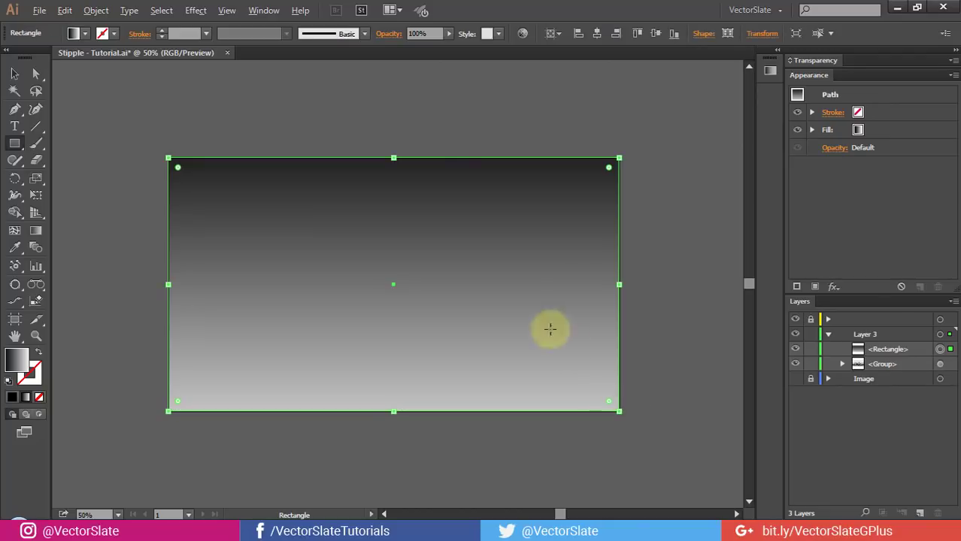
key(a)
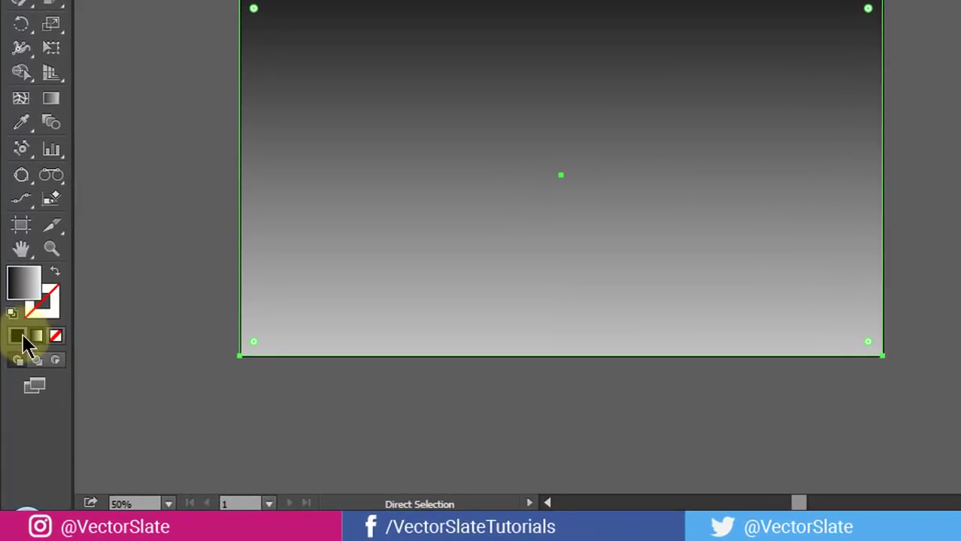
- Give the rectangle a solid RGB fill of hex D3B57A
click(14, 397)
click(220, 373)
click(271, 204)
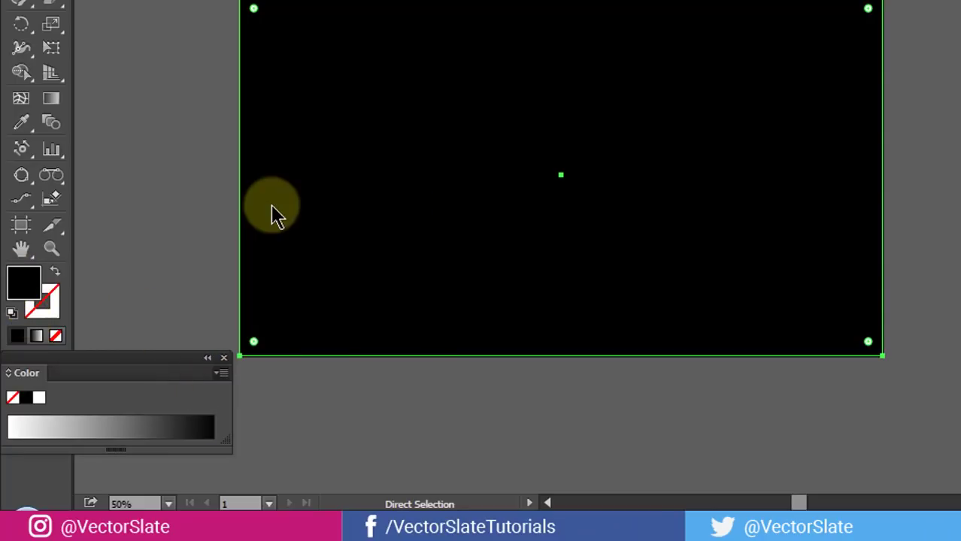
double_click(204, 394)
text(D3)
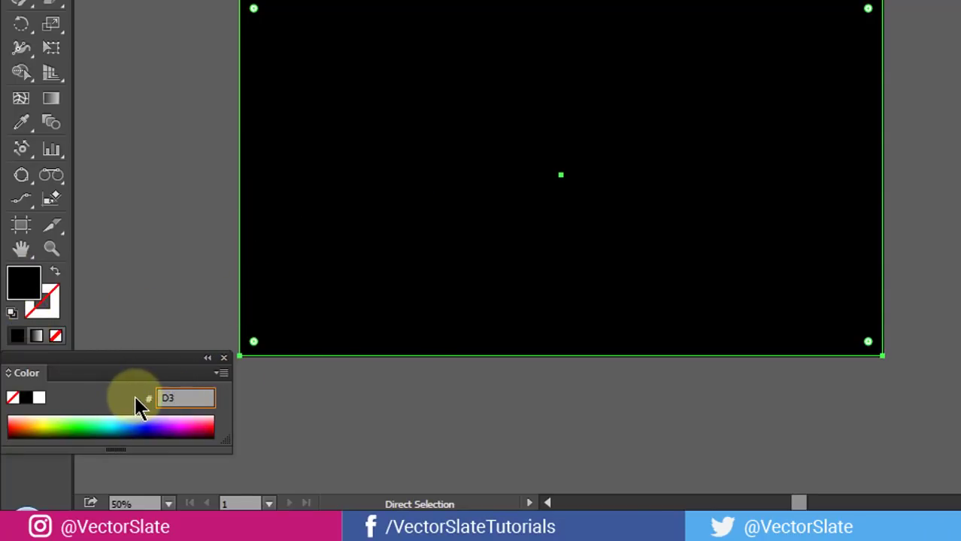
text(B57A)
key(Return)
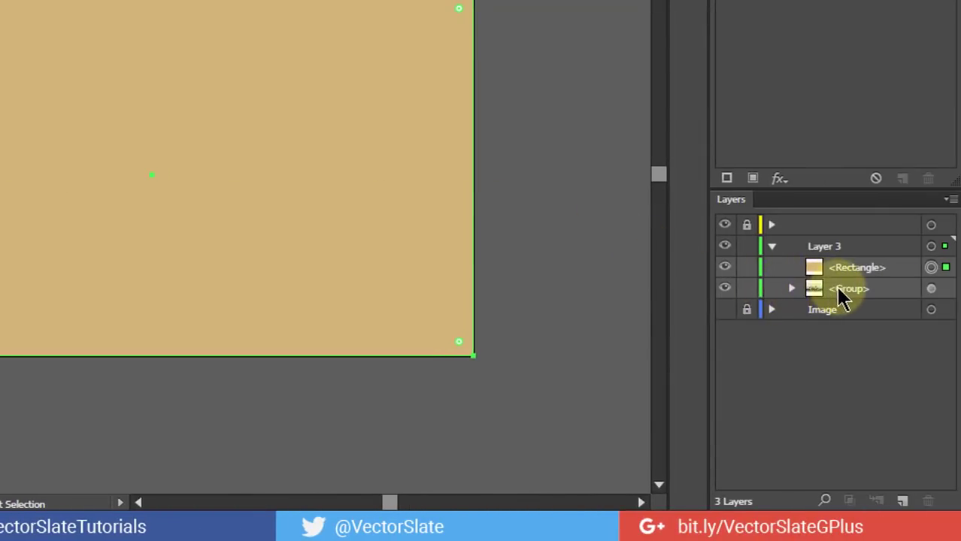
- Move the rhino group above the tan rectangle in Layers and rename it 'Rhino & BG'
drag(836, 290, 843, 256)
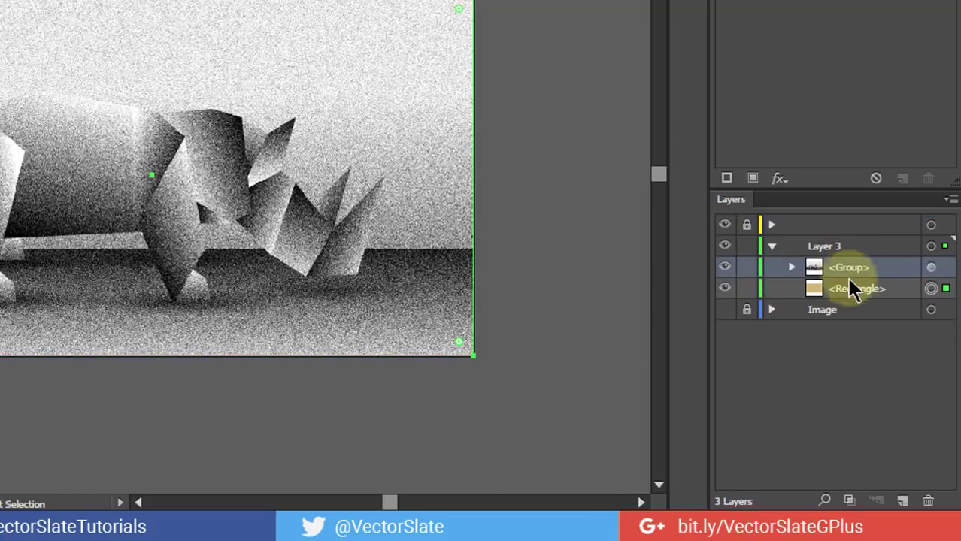
click(856, 291)
click(930, 268)
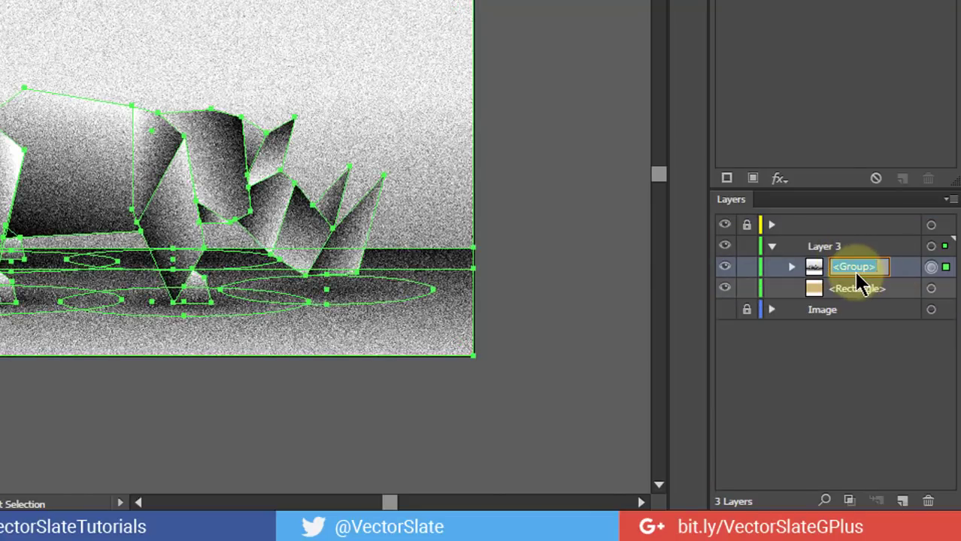
text(Rhino &BG)
key(Return)
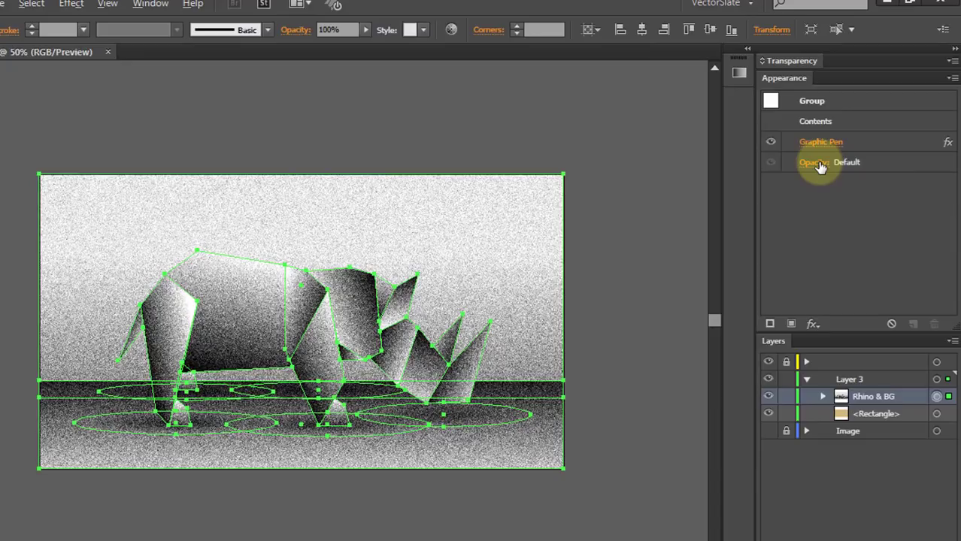
- Set the Rhino & BG group's blend mode to Multiply and preview the tan tint
click(819, 166)
click(699, 195)
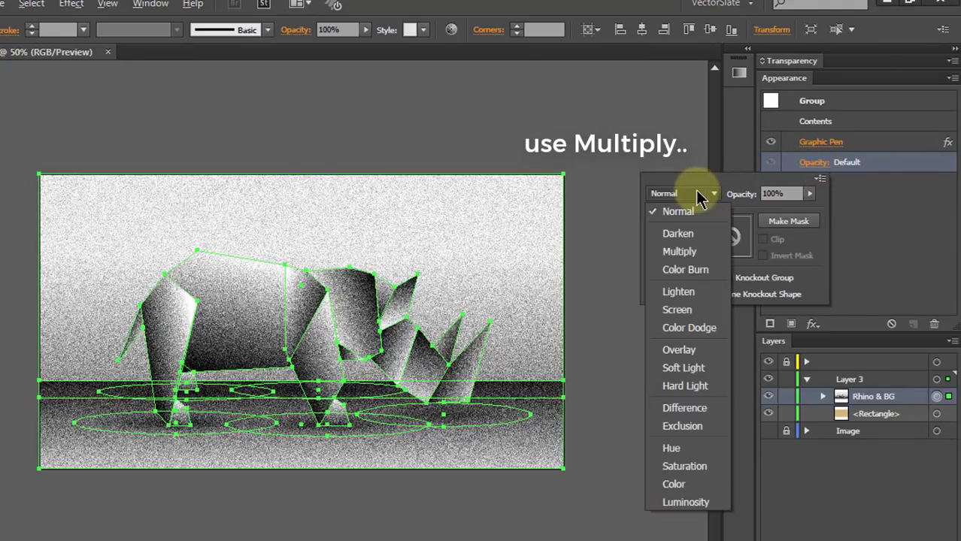
click(680, 251)
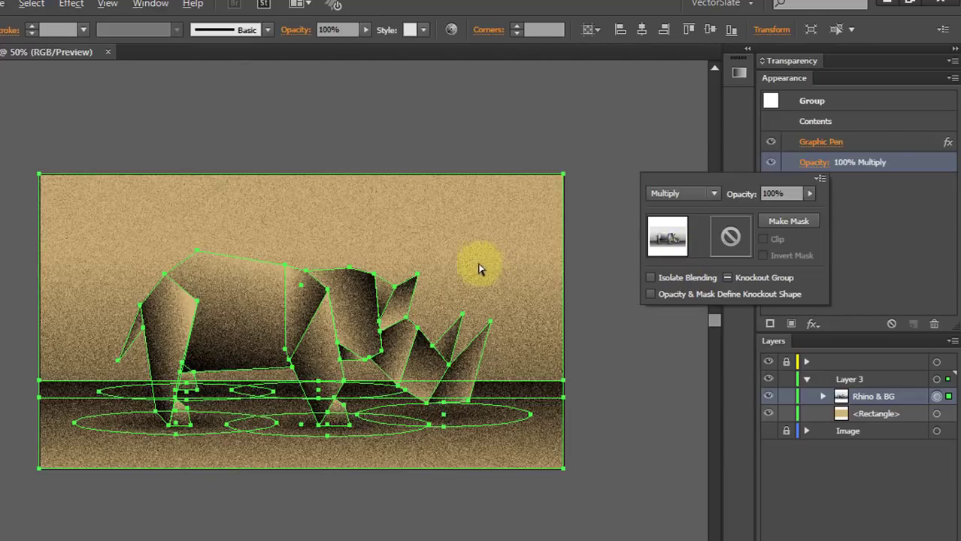
click(455, 263)
key(ctrl+h)
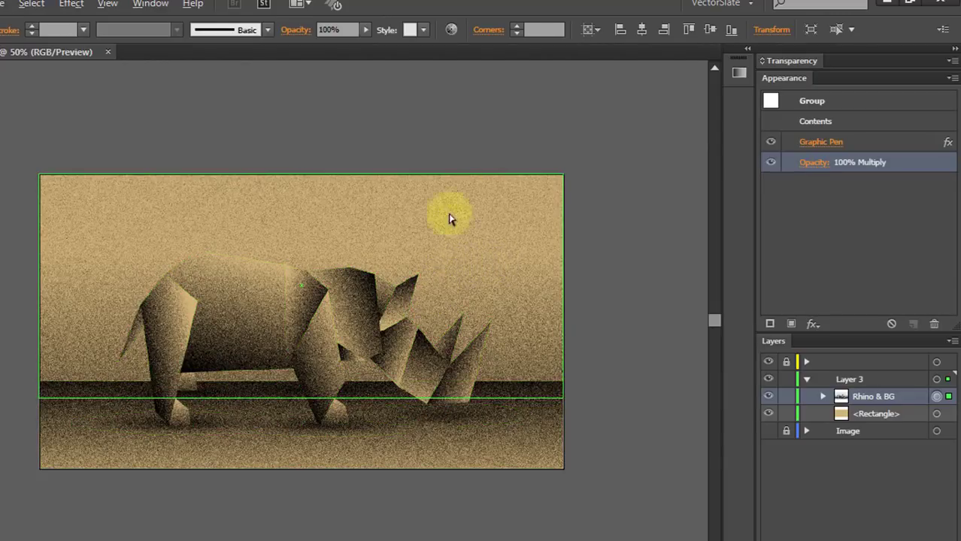
click(815, 162)
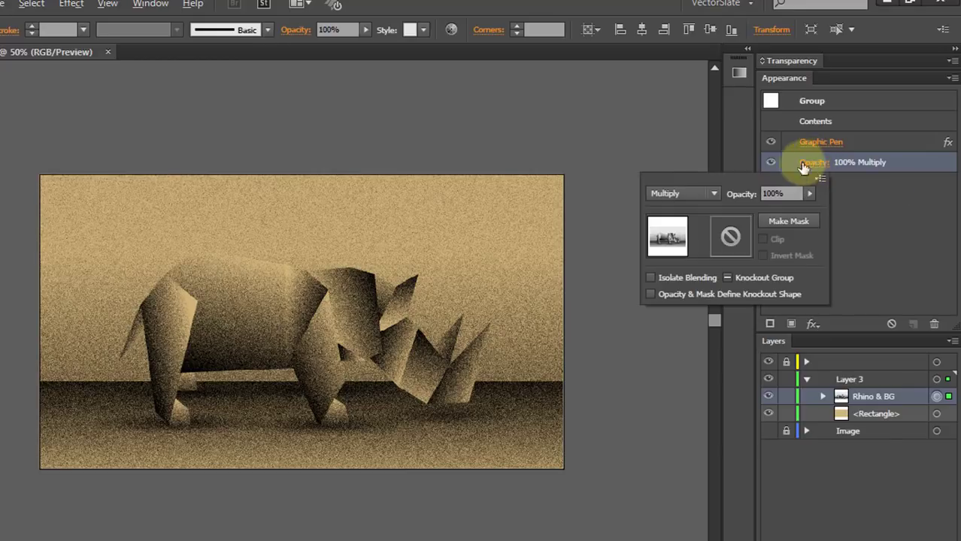
click(670, 194)
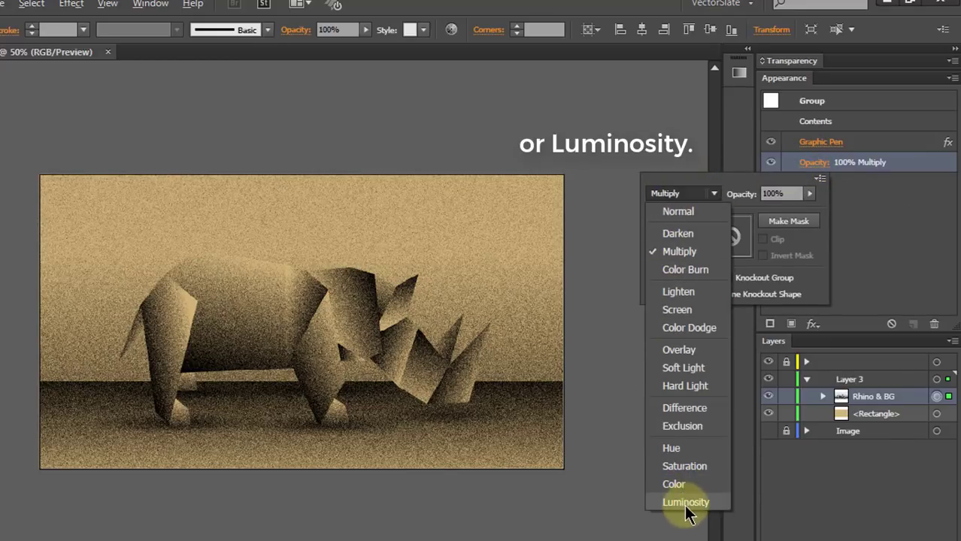
key(Escape)
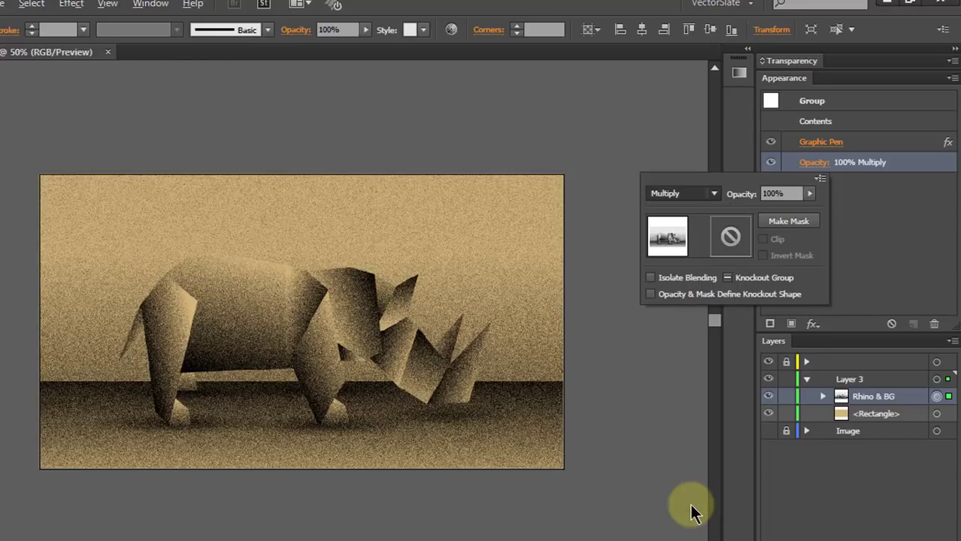
click(691, 511)
click(665, 295)
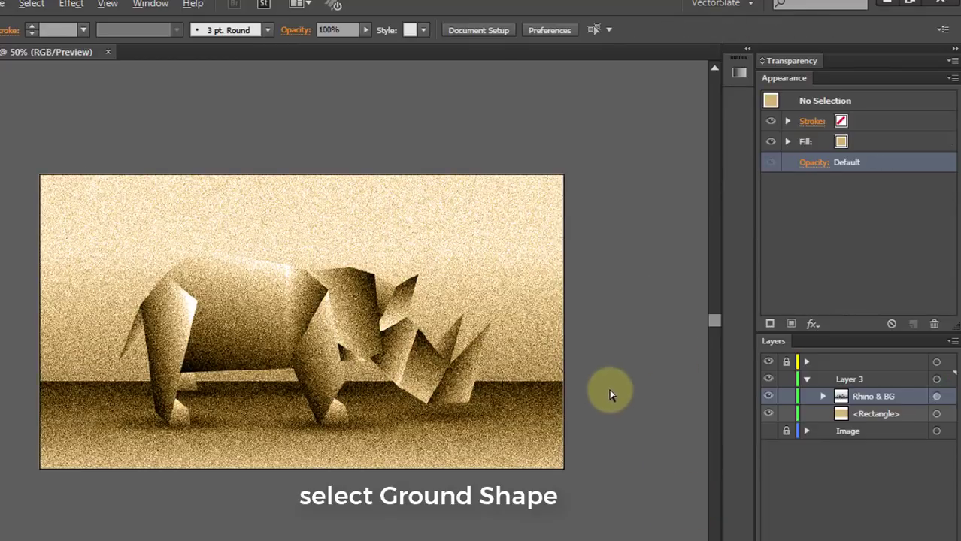
- Add a Roughen effect to the ground shape with preview on
click(538, 447)
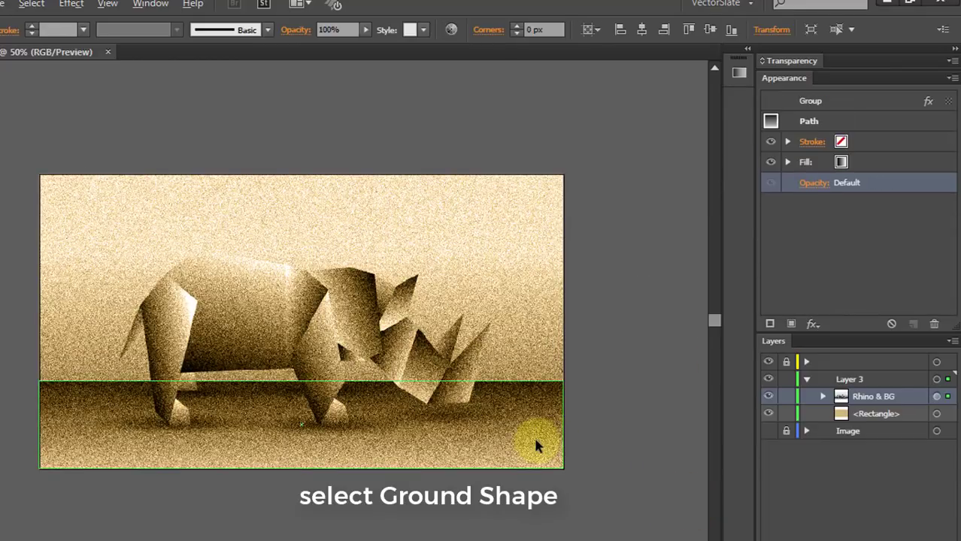
click(812, 326)
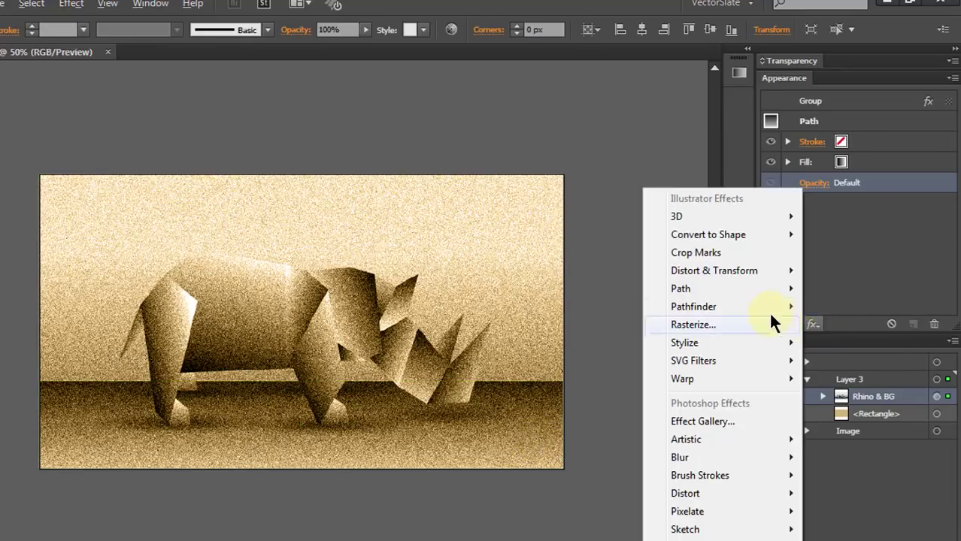
mouse_move(714, 270)
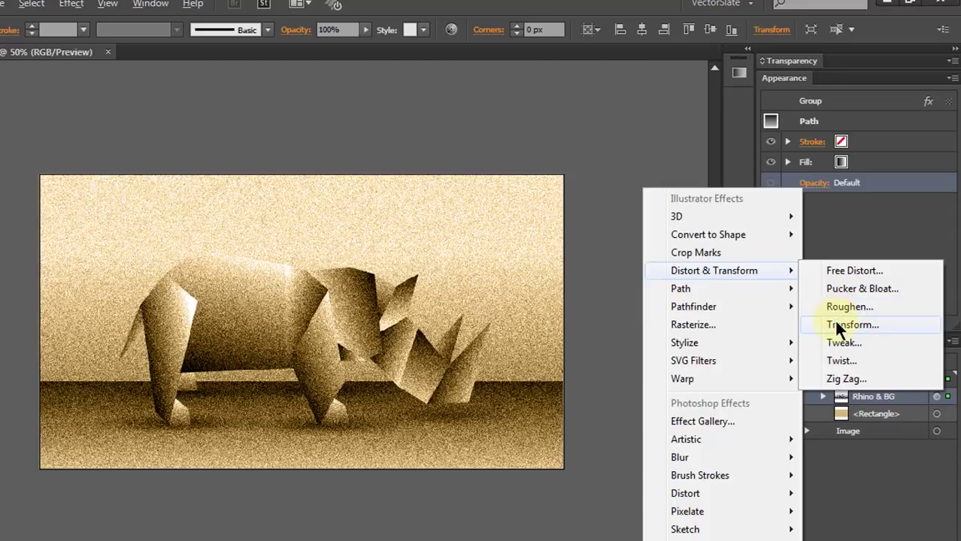
click(846, 308)
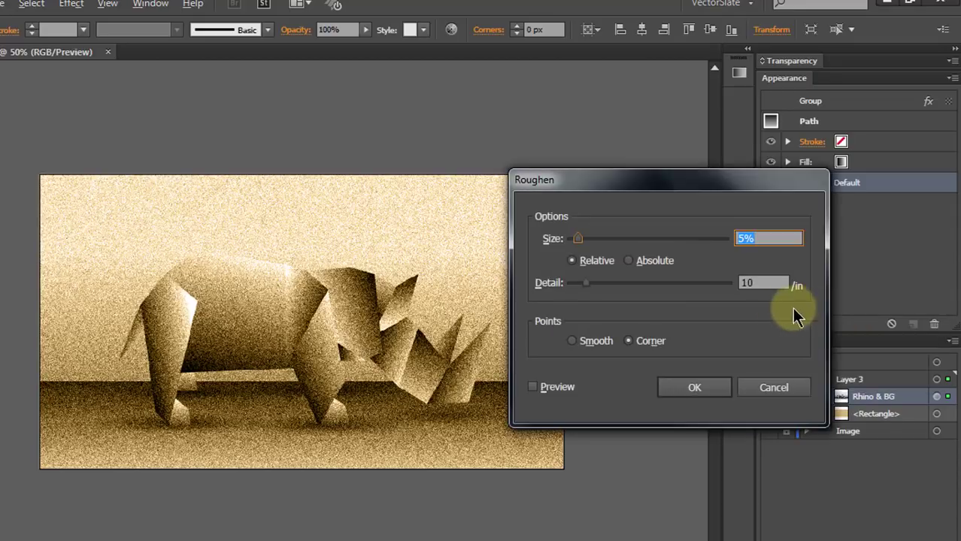
click(564, 388)
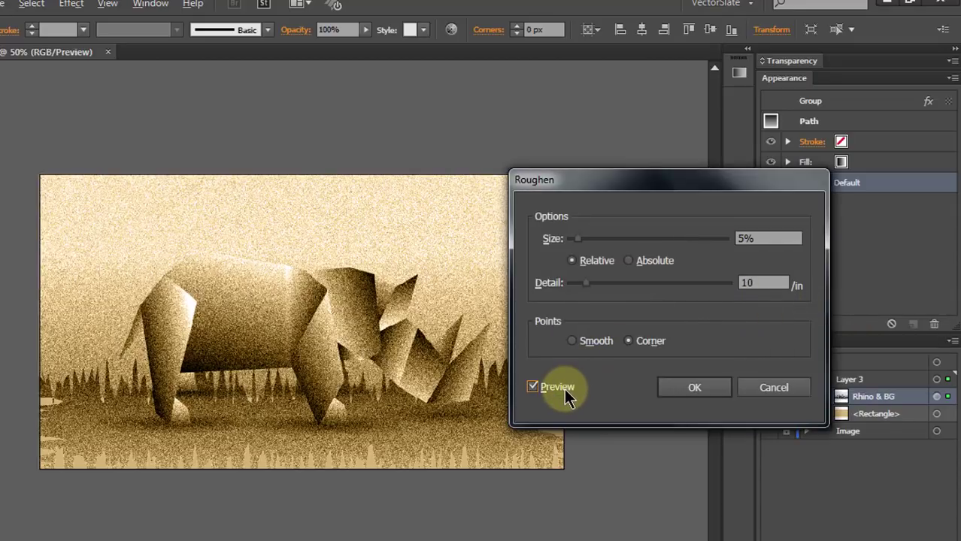
drag(632, 181, 662, 190)
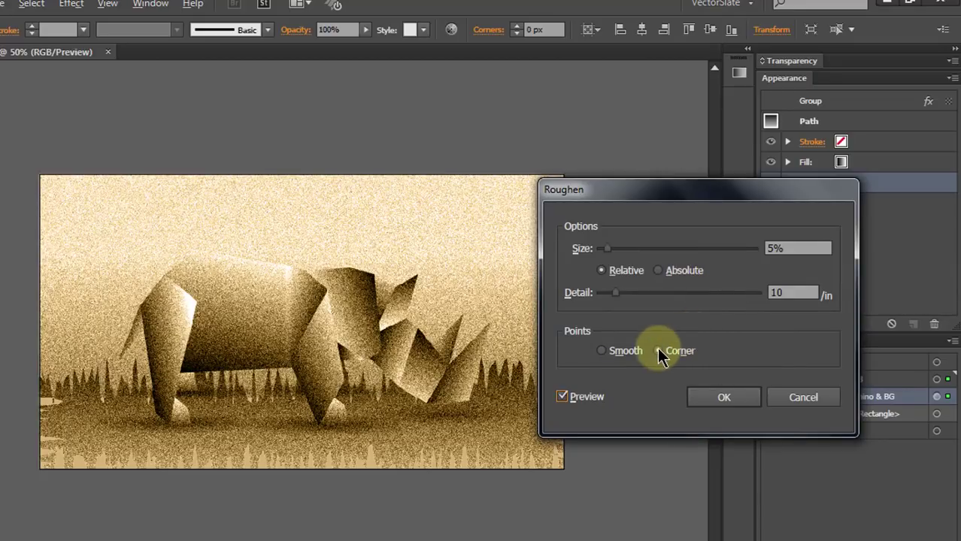
- Set Roughen to smooth points, Absolute size 8 px, and apply it
click(627, 351)
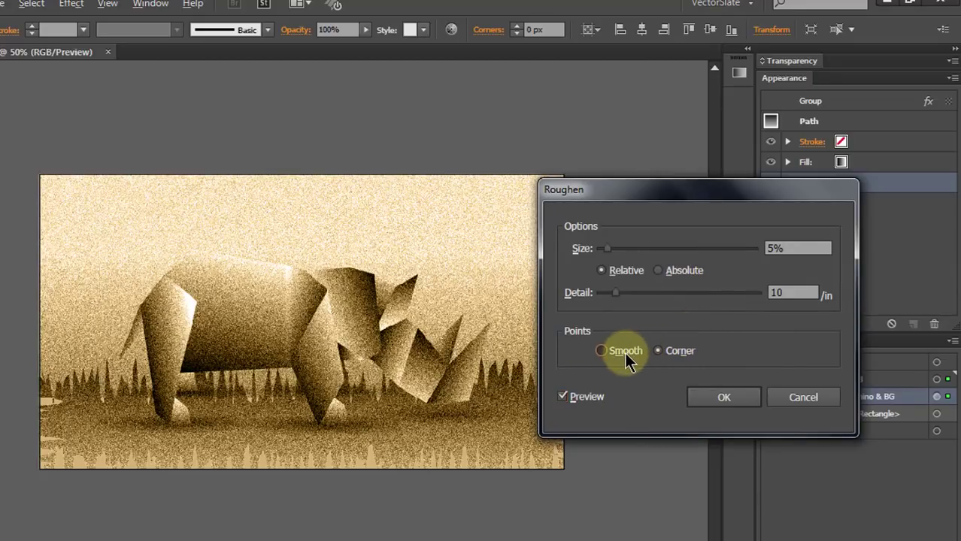
click(669, 275)
click(803, 247)
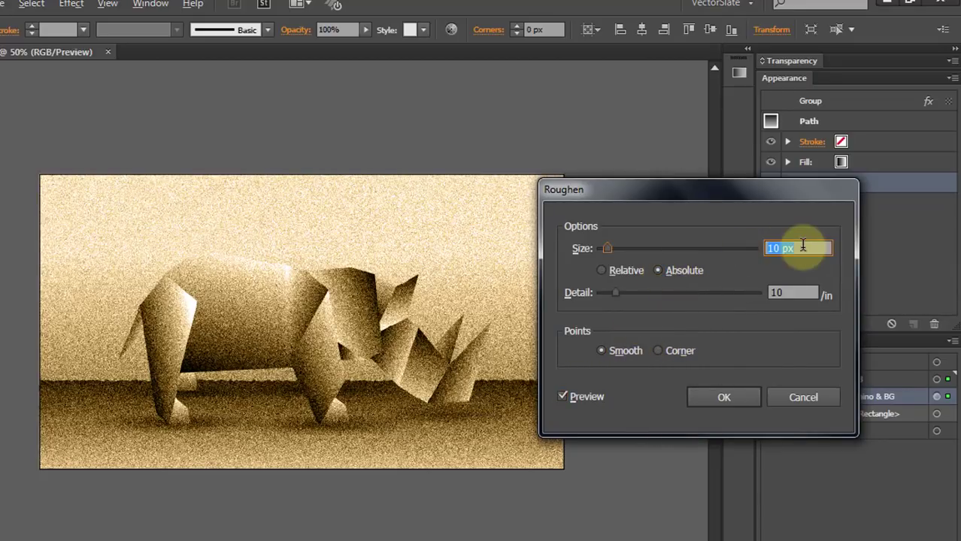
key(shift+Up)
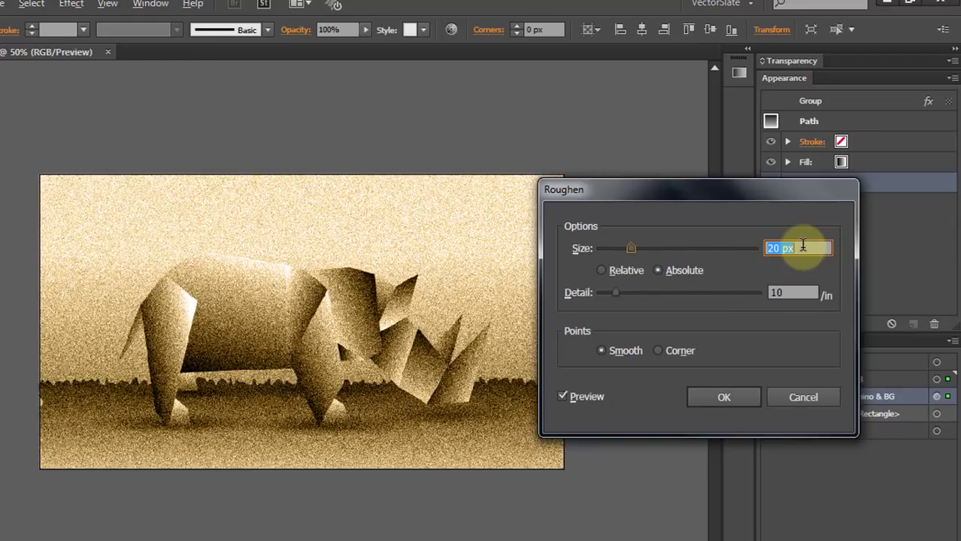
drag(803, 247, 761, 248)
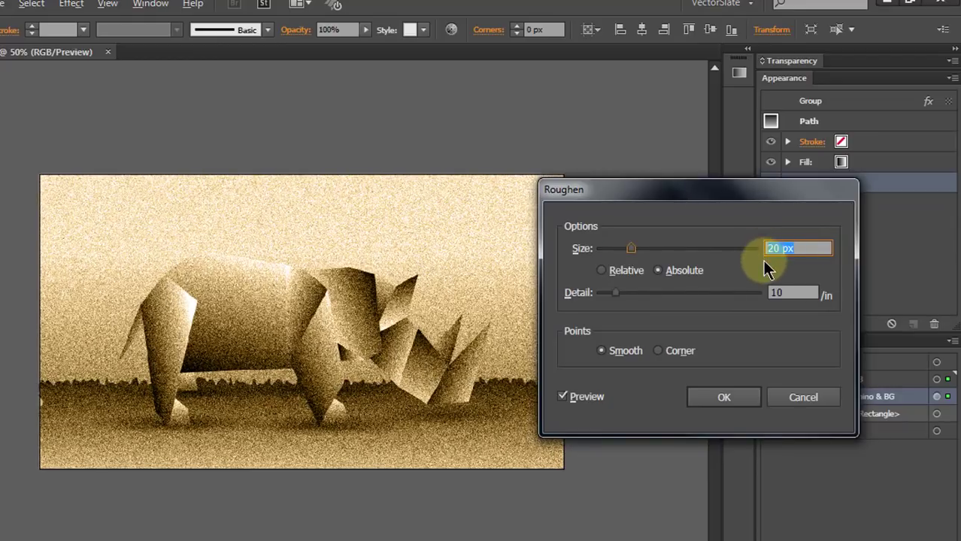
text(8)
click(795, 293)
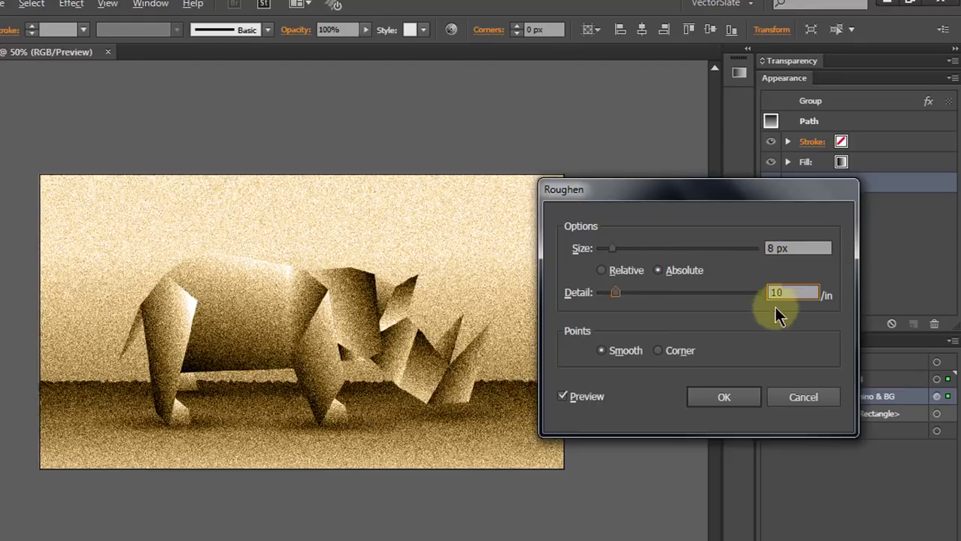
click(723, 398)
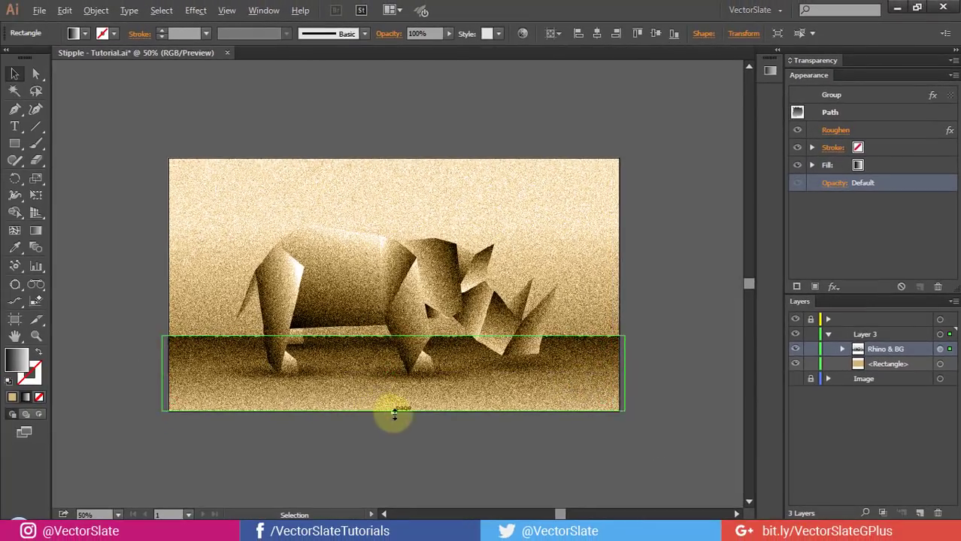
key(a)
click(637, 334)
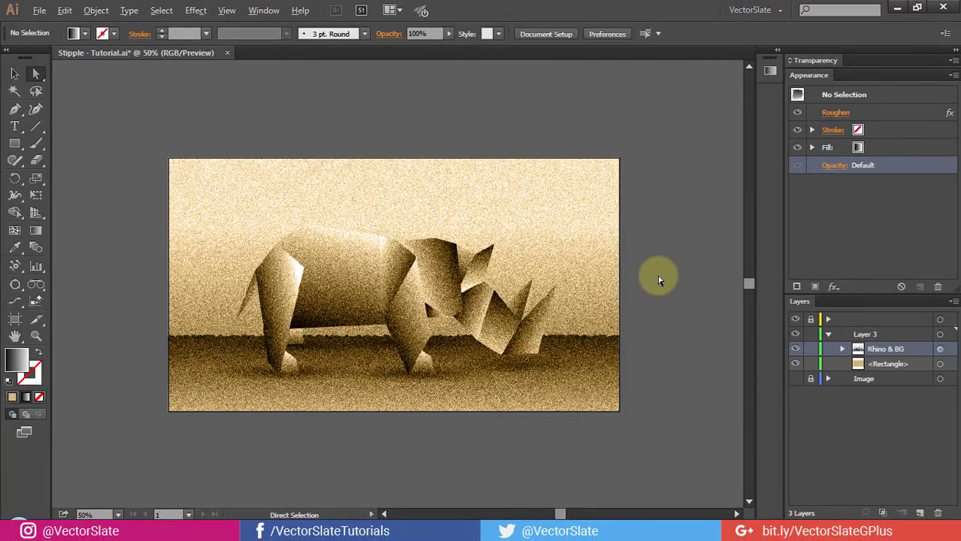